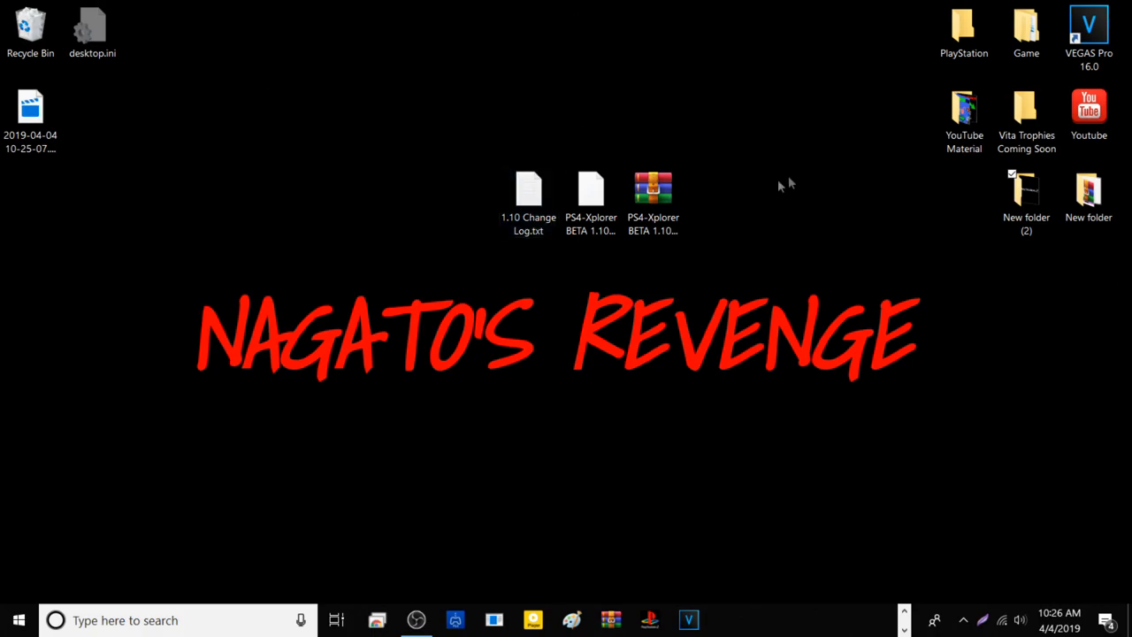
Line up the desktop files with the PS4-Xplorer .rar moved off to the right and the .pkg selected
left_click(597, 196)
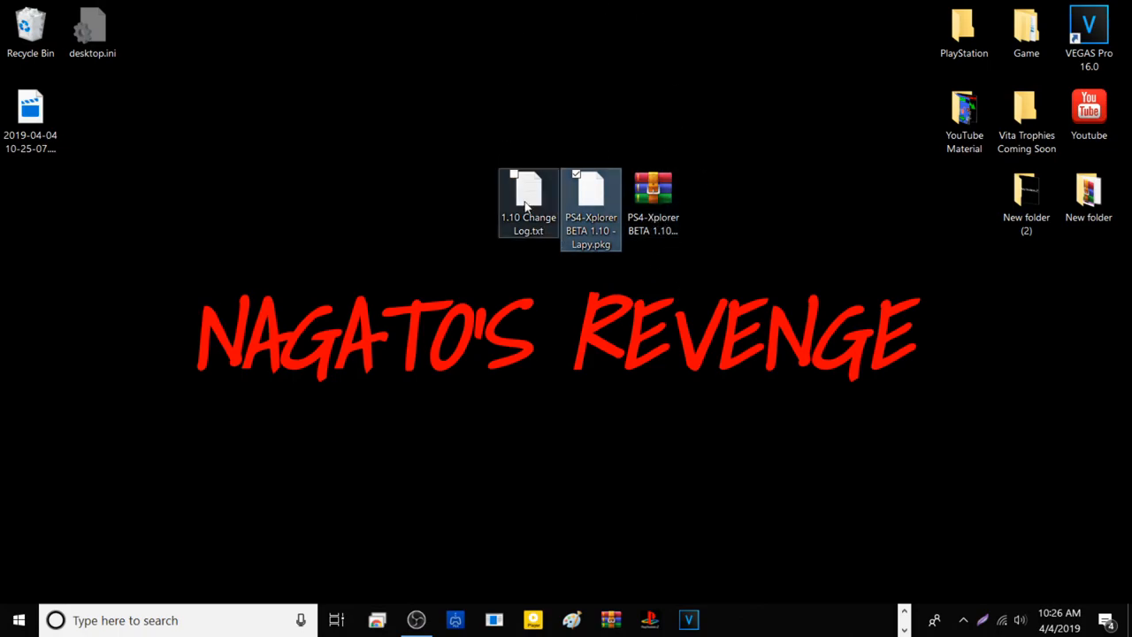
left_click_drag(528, 199, 466, 199)
left_click_drag(591, 199, 528, 199)
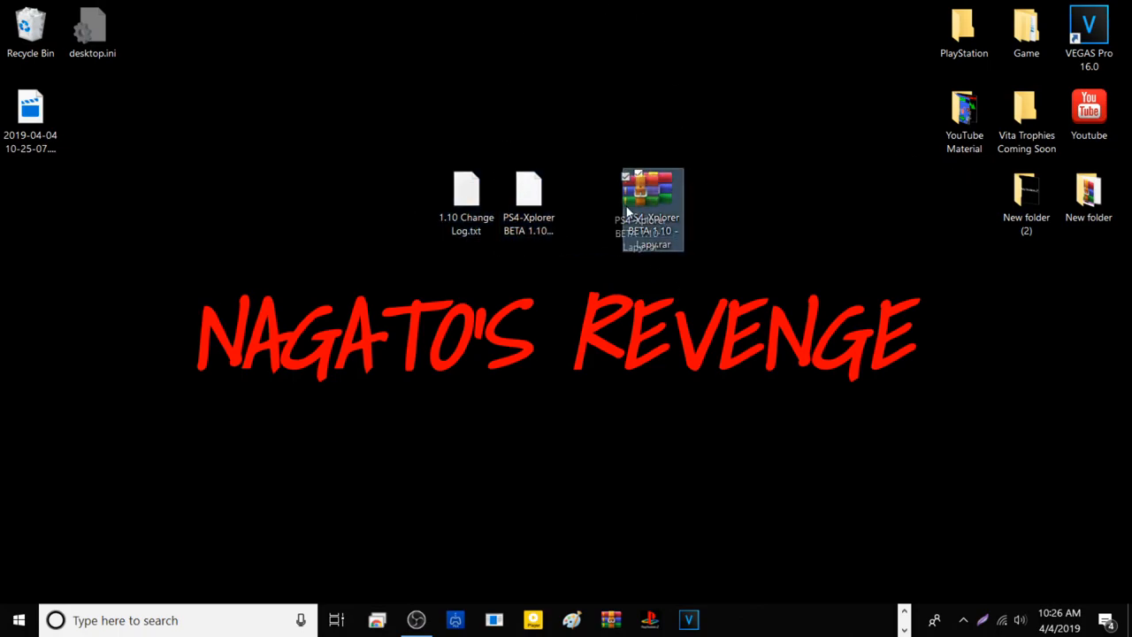
left_click_drag(653, 199, 591, 199)
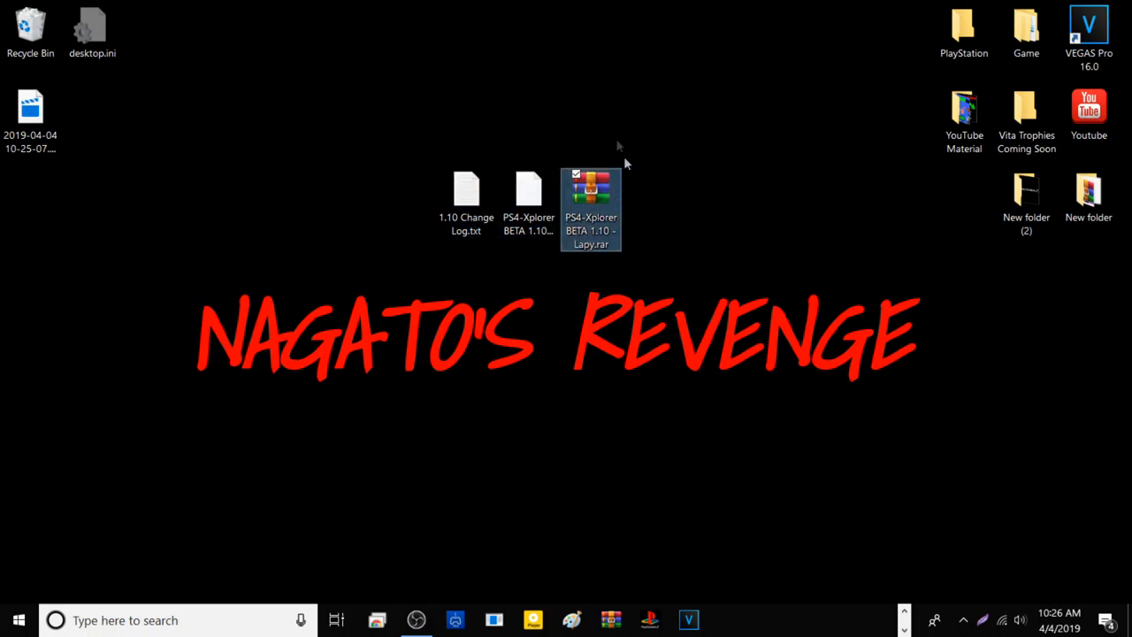
left_click_drag(591, 199, 716, 199)
left_click(522, 206)
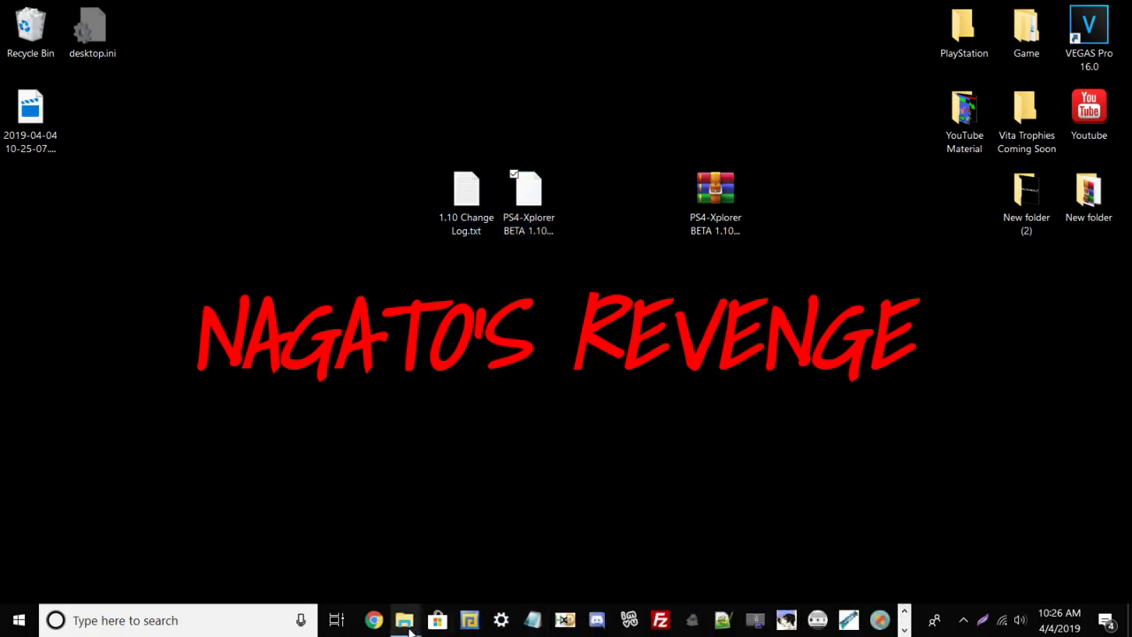
left_click(404, 620)
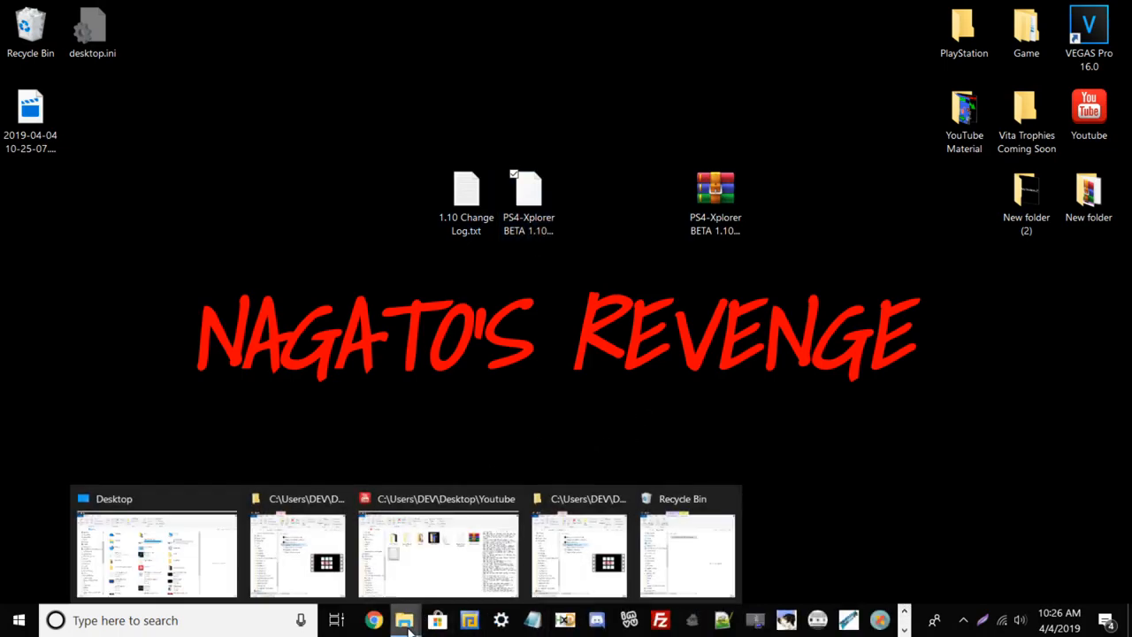
Open USB Drive (E:) in File Explorer and review its Properties
left_click(314, 554)
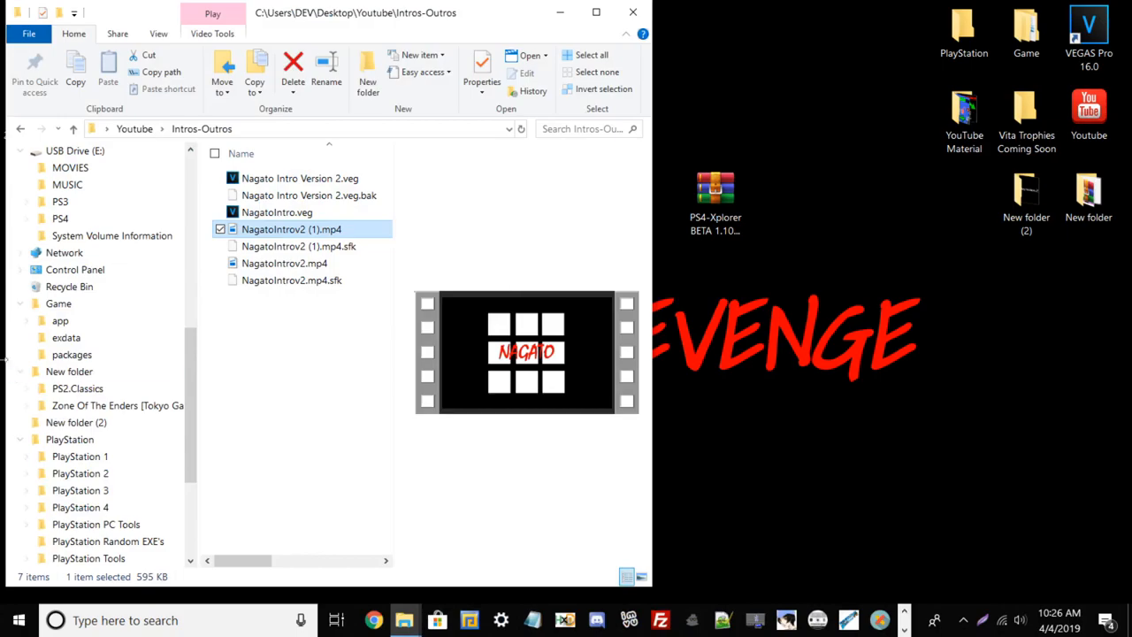
left_click(75, 252)
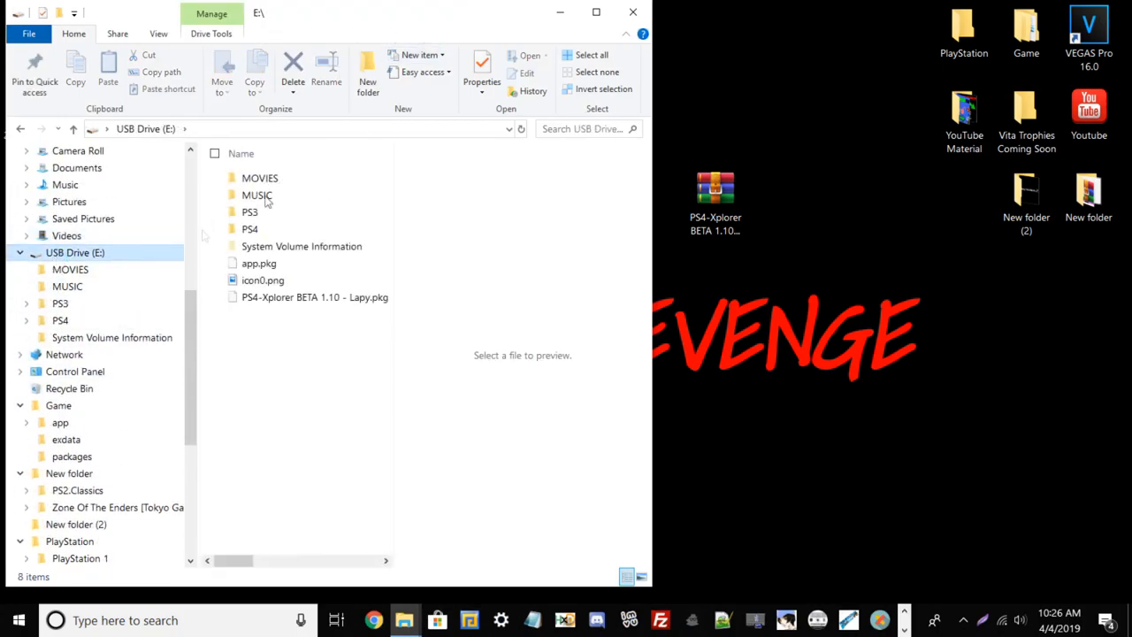
right_click(107, 253)
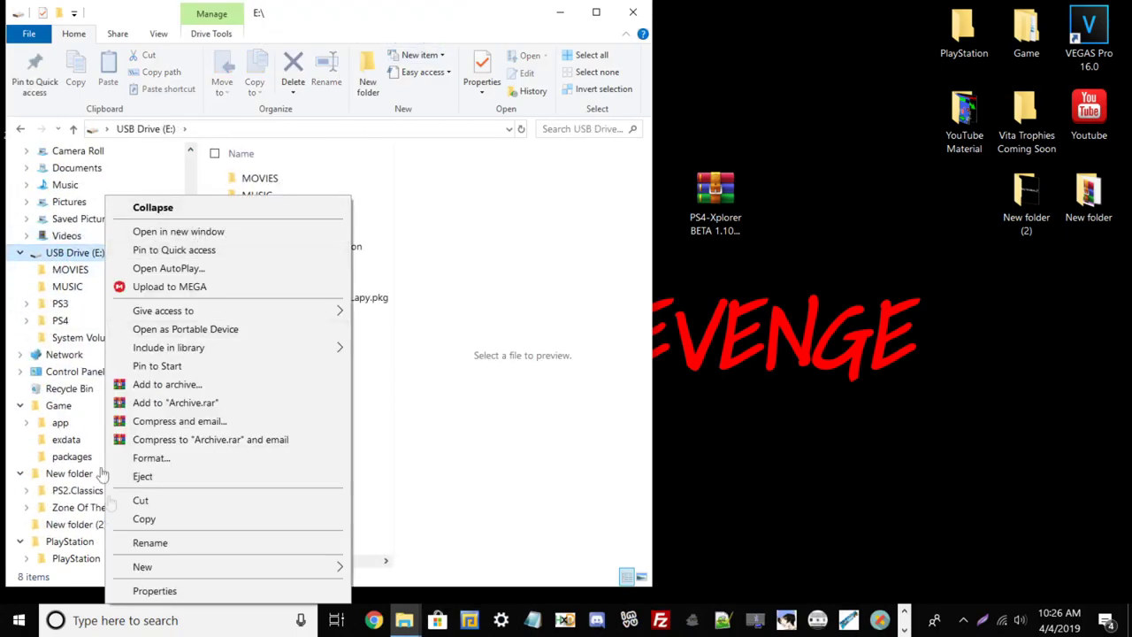
left_click(155, 590)
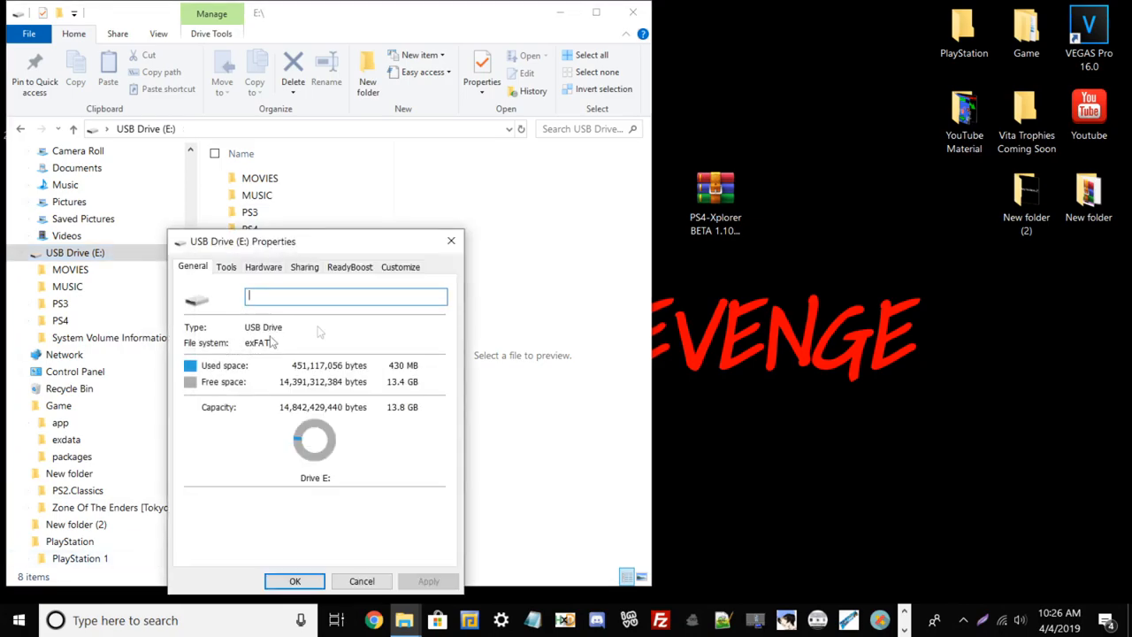
left_click(451, 240)
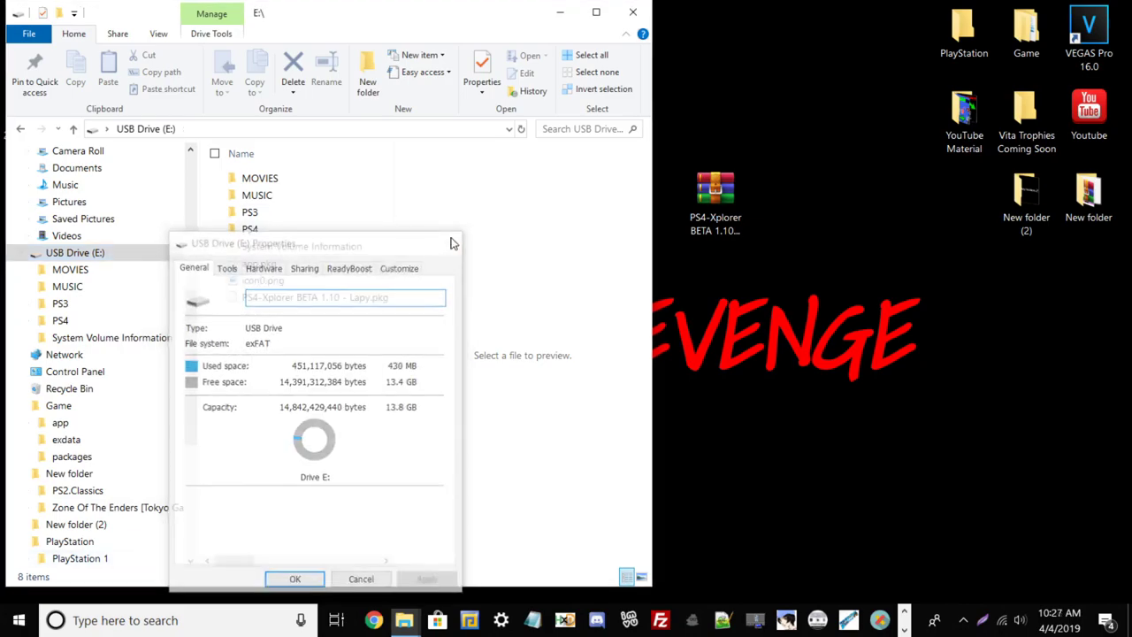
Start a Format of USB Drive (E:) with the file system set to exFAT
right_click(75, 252)
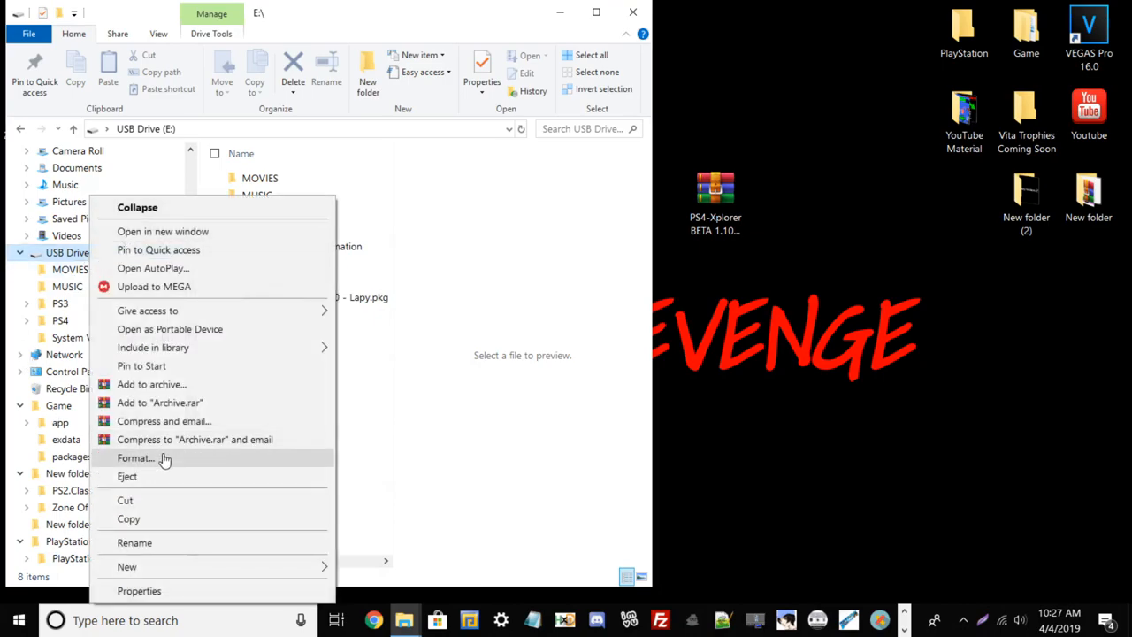
left_click(163, 459)
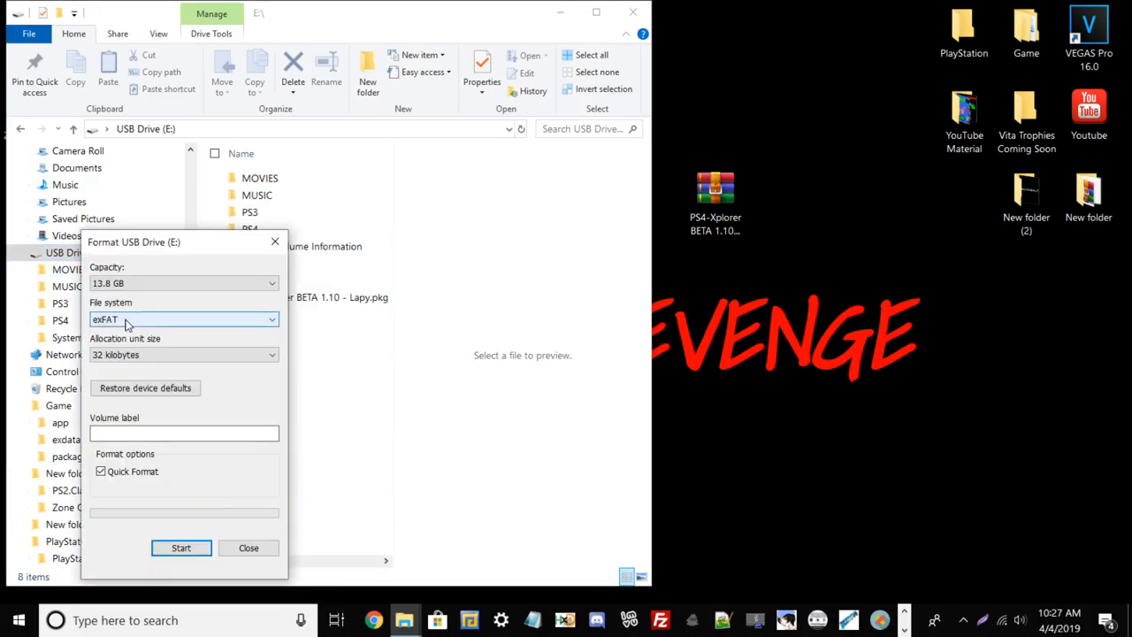
left_click(127, 323)
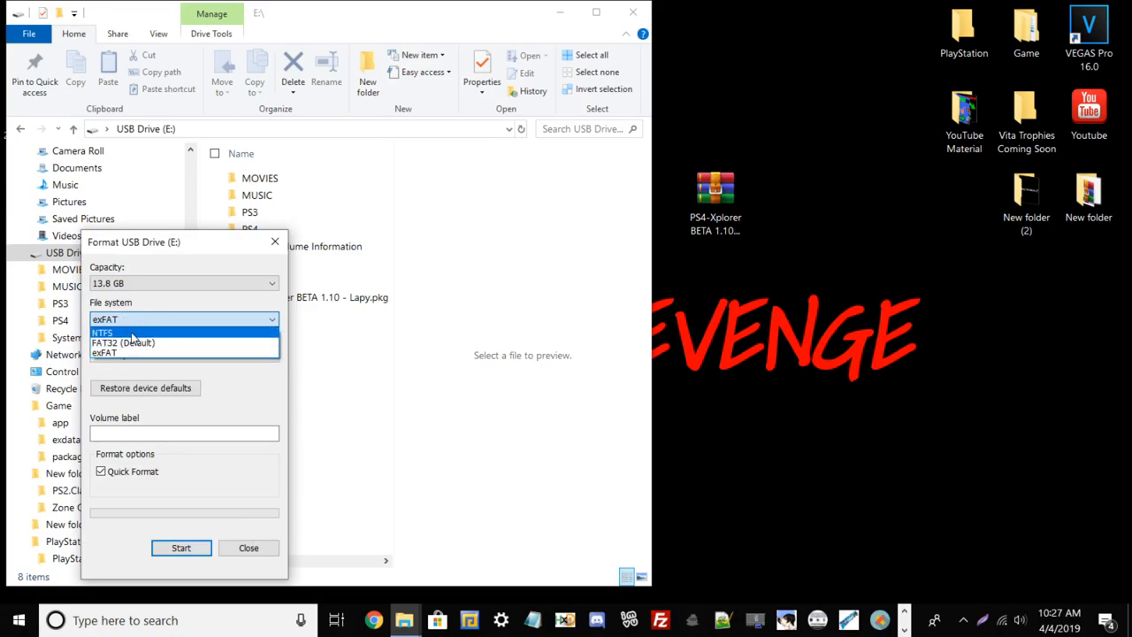
left_click(100, 353)
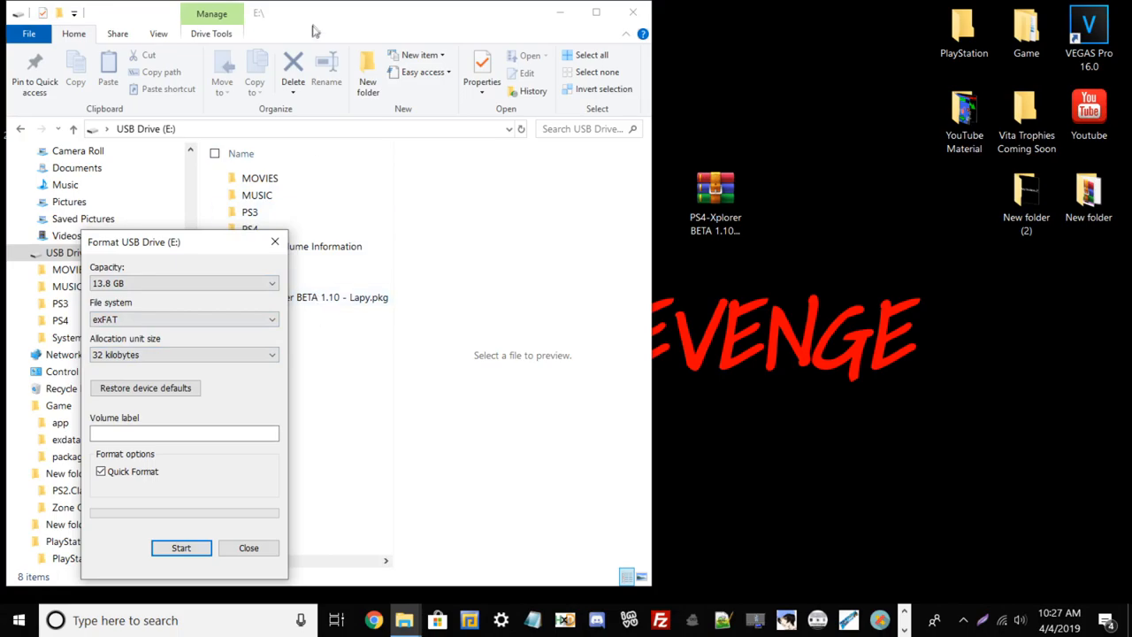
left_click_drag(315, 32, 394, 44)
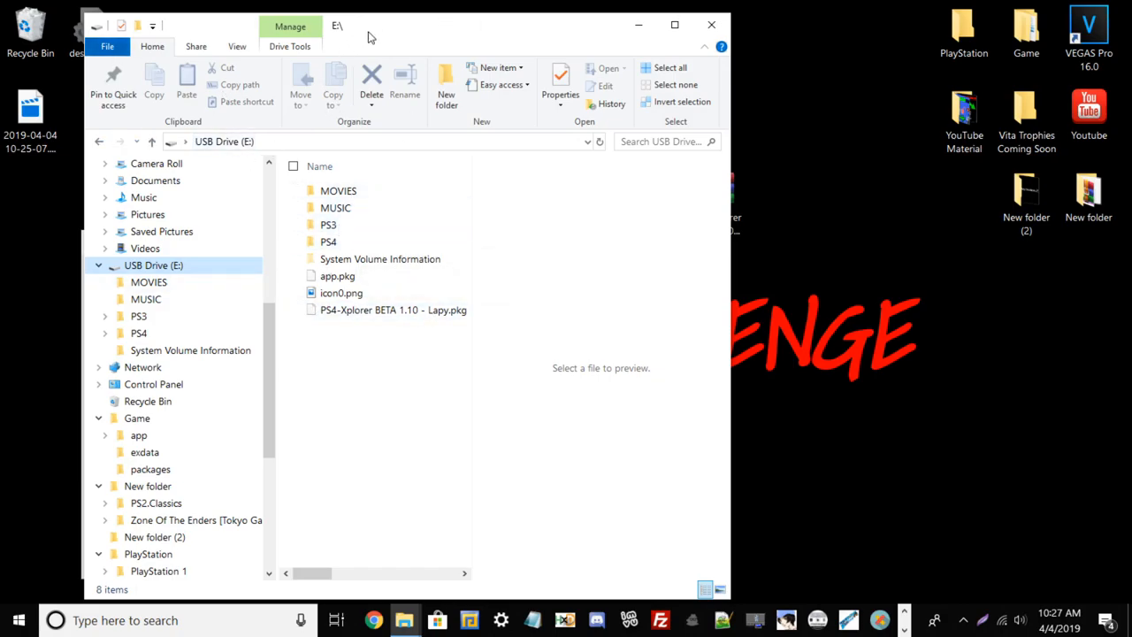
left_click_drag(370, 35, 232, 334)
Run the exFAT quick format on USB Drive (E:), accept the erase warning and close the dialog
left_click(168, 242)
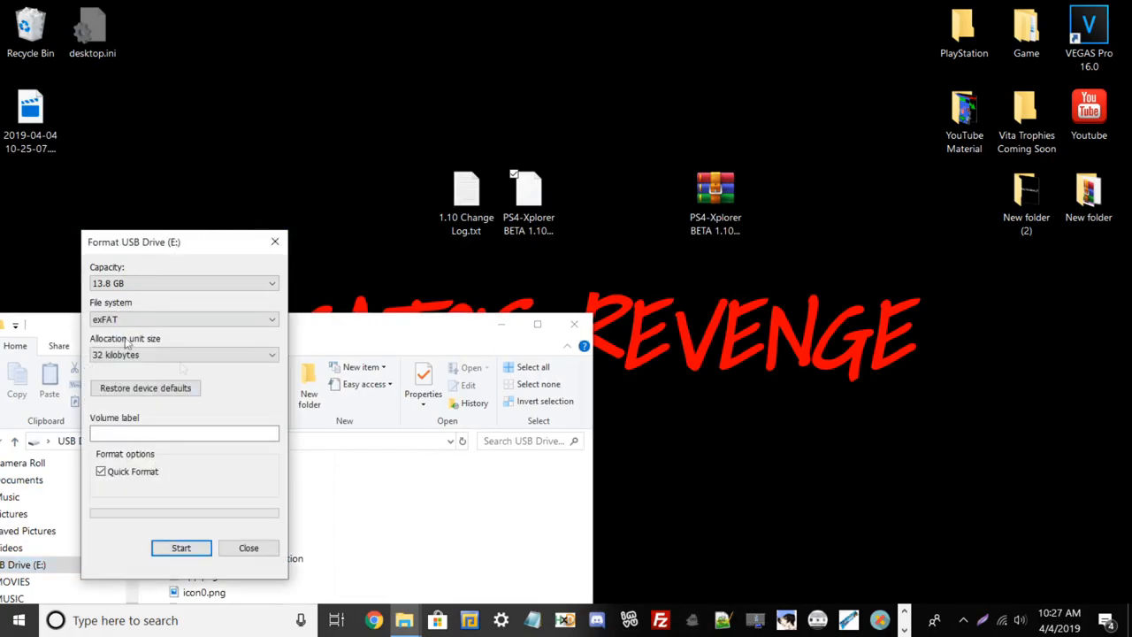
left_click(181, 548)
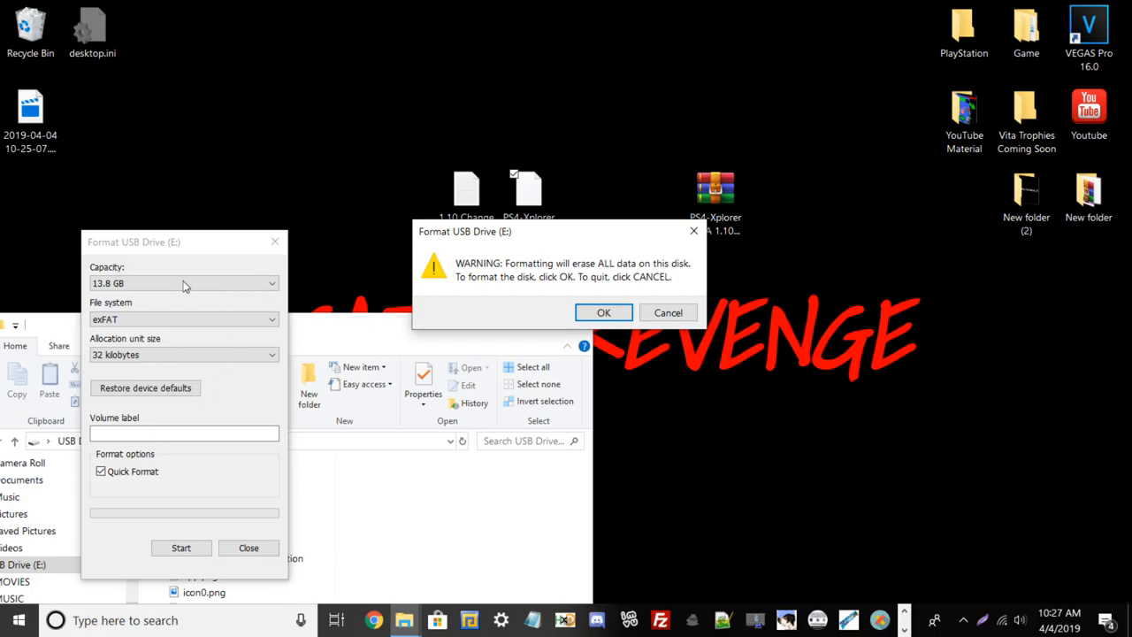
left_click(668, 312)
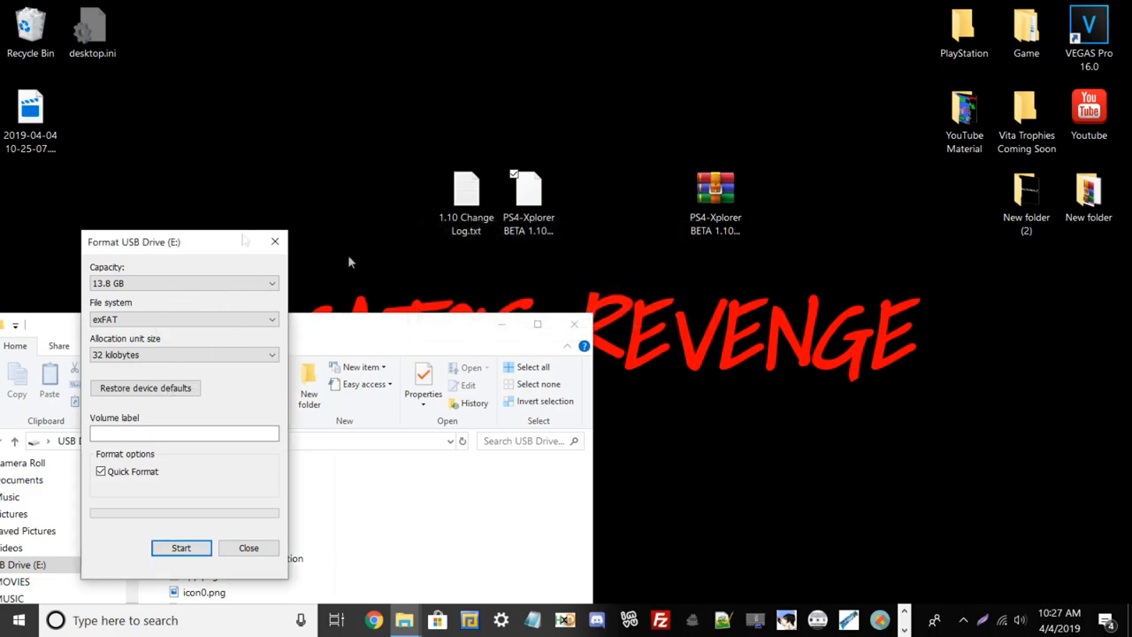
left_click(274, 241)
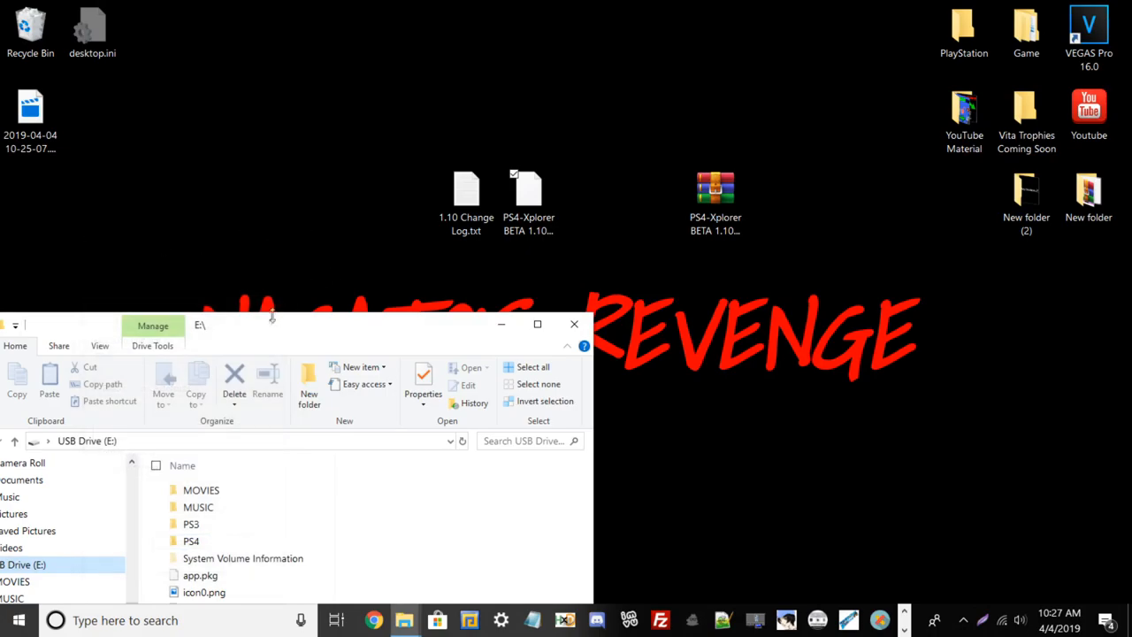
left_click_drag(273, 320, 169, 39)
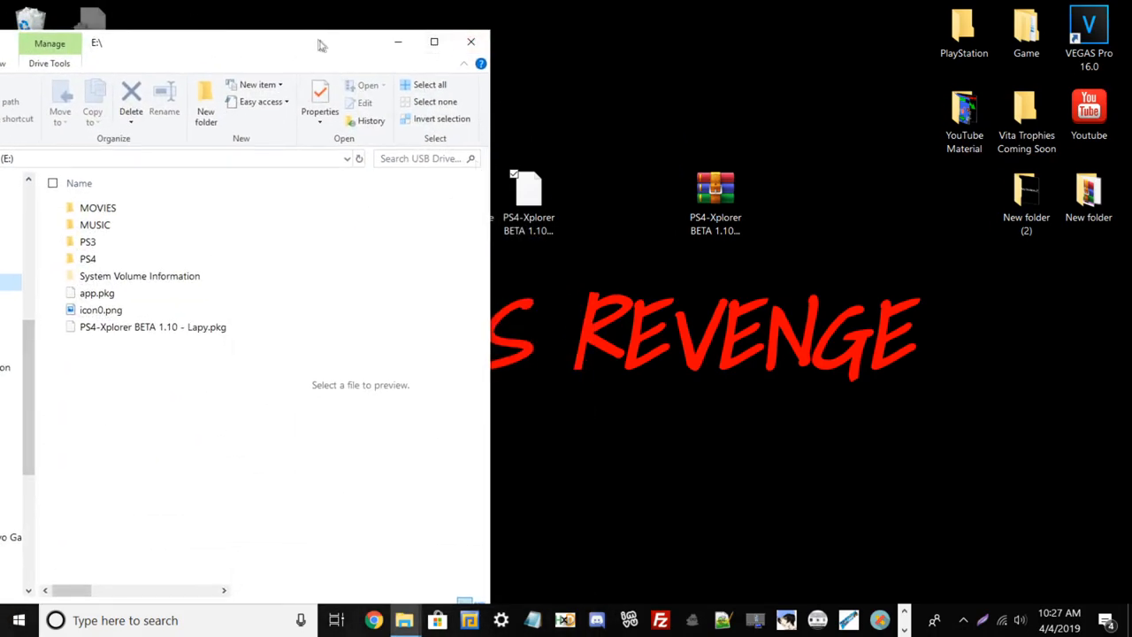
Drag PS4-Xplorer BETA 1.10 - Lapy.pkg onto USB Drive (E:), leaving the desktop copy below the archive
left_click_drag(322, 44, 332, 30)
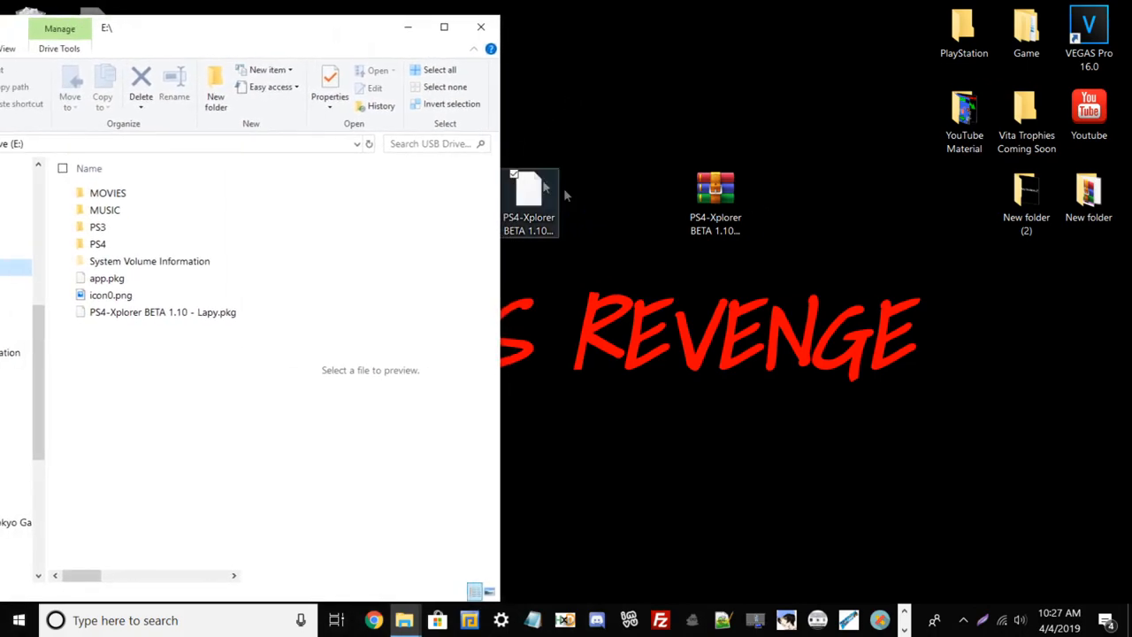
mouse_move(544, 186)
left_mouse_down()
mouse_move(635, 219)
mouse_move(89, 358)
left_mouse_up()
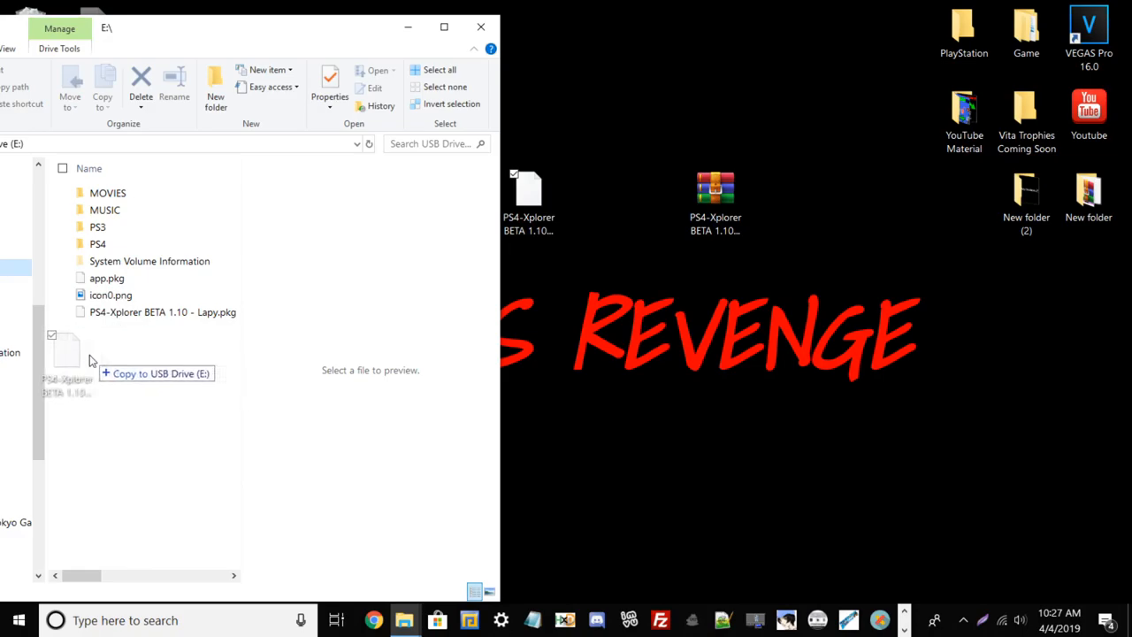
mouse_move(89, 359)
left_mouse_down()
mouse_move(297, 348)
mouse_move(591, 292)
left_mouse_up()
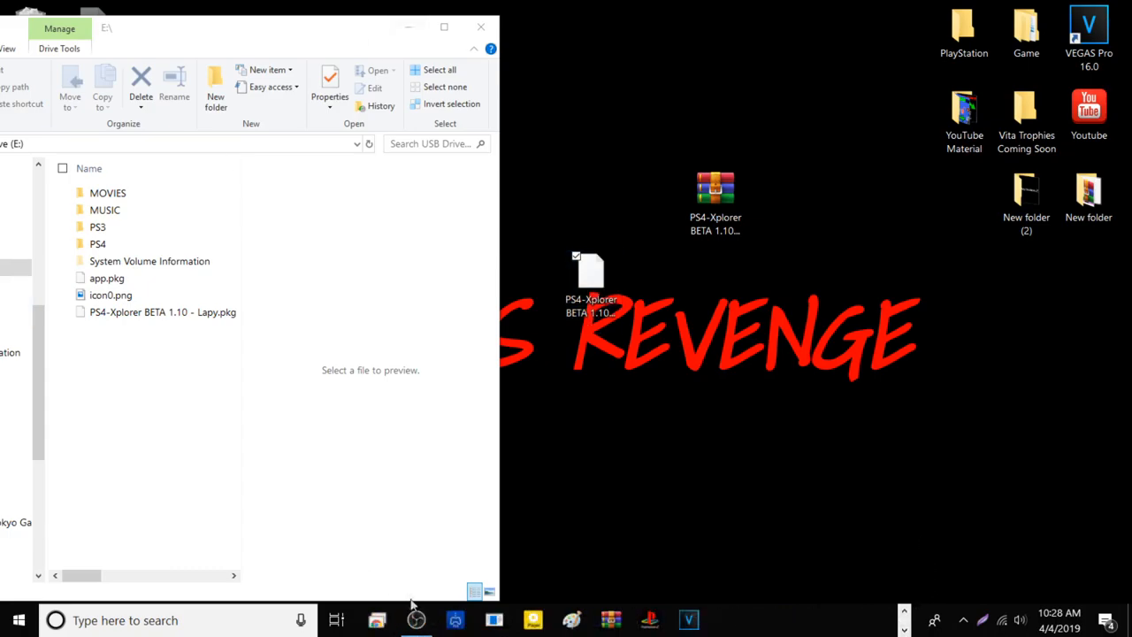
left_click(415, 620)
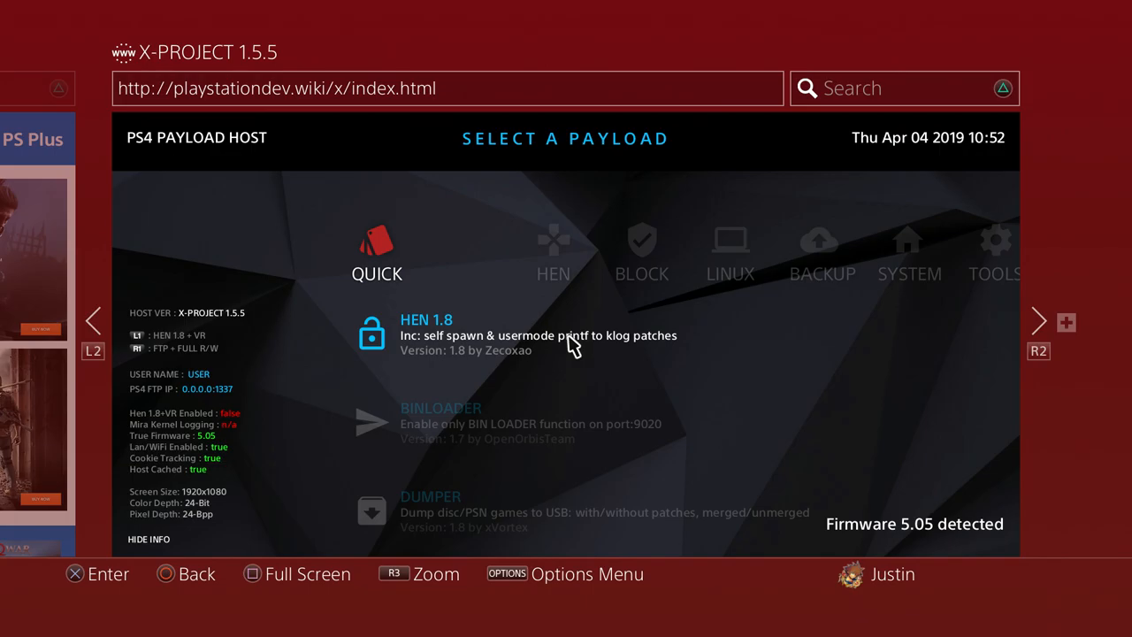
Leave the X-Project payload page for the PS4 home screen and Settings
key("super")
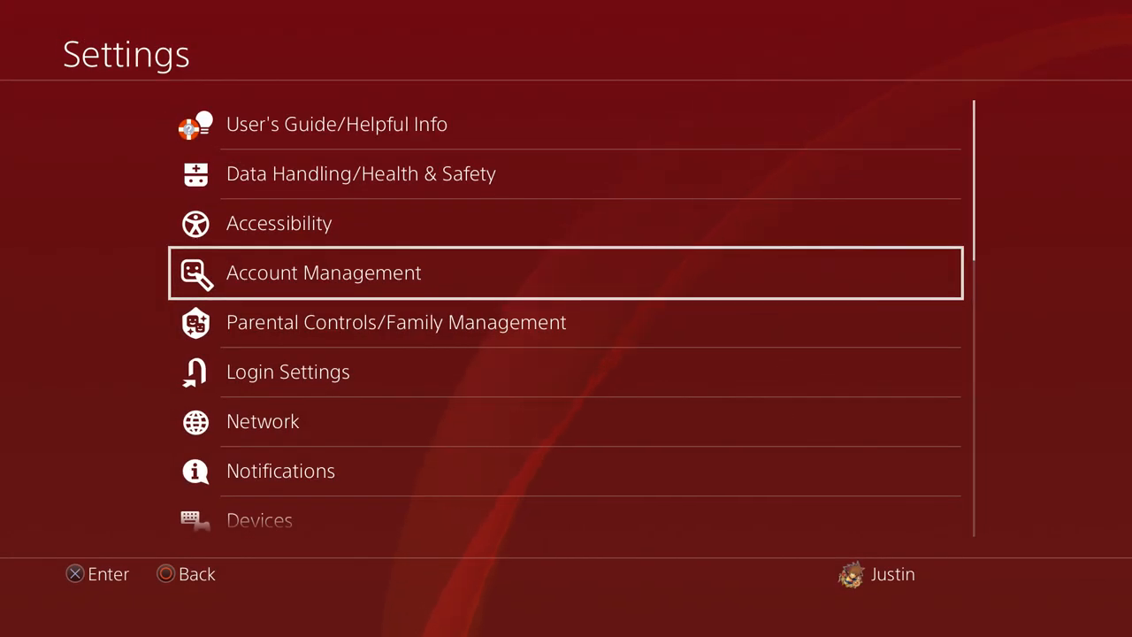
Reach the Package Installer under Settings > Debug Settings > Game
key("Down")
key("Down")
key("Down")
key("Down")
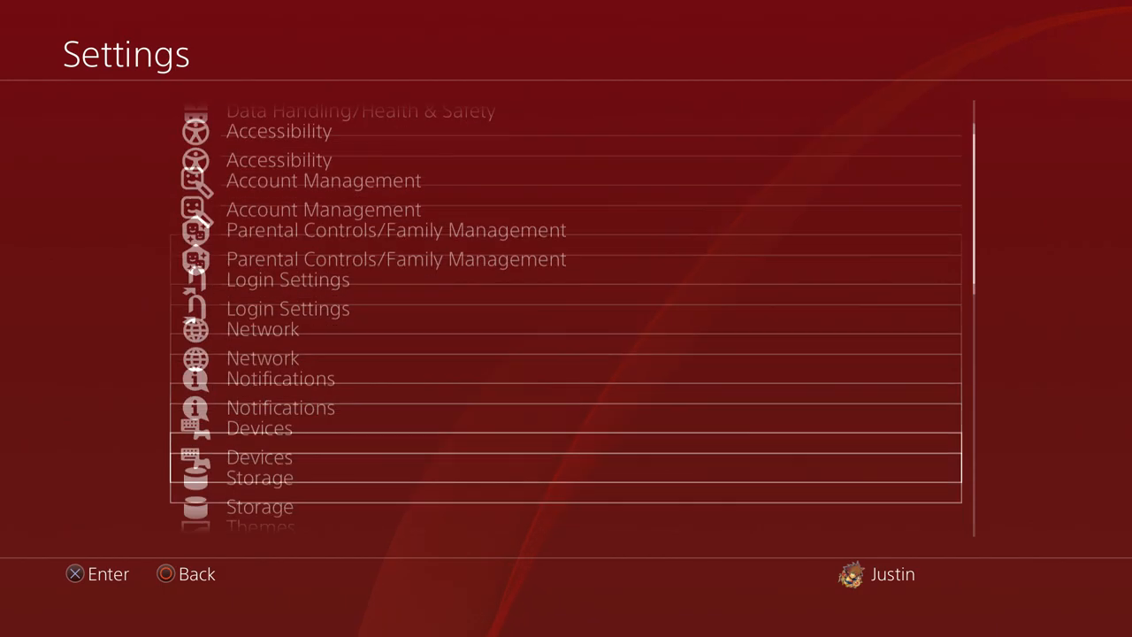
key("Down")
key("Down")
key("Down")
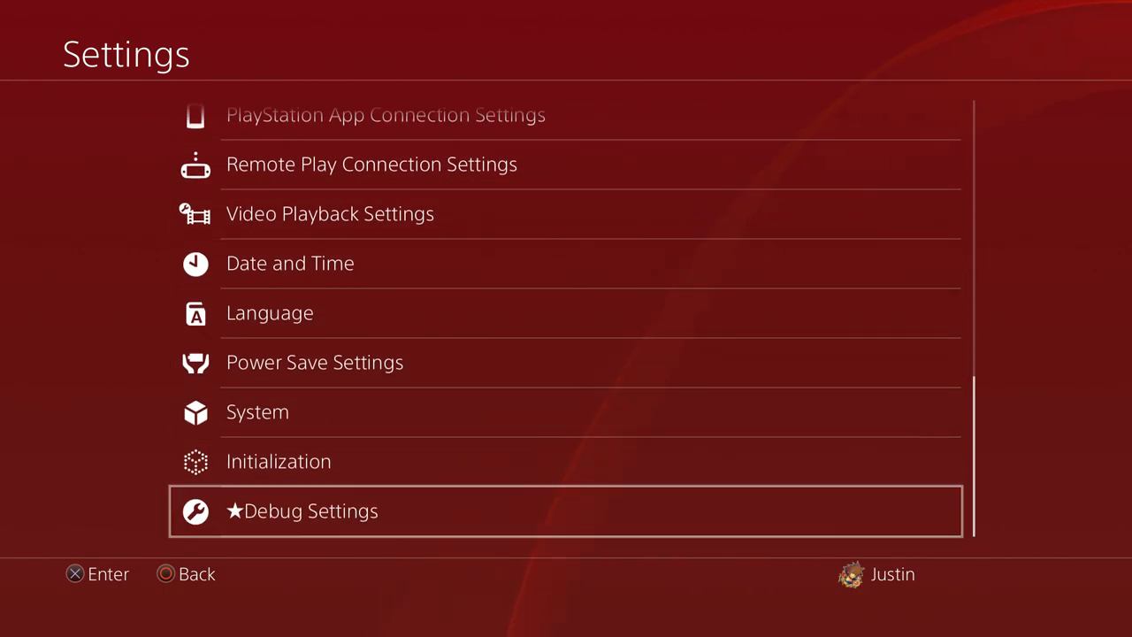
key("Return")
key("Return")
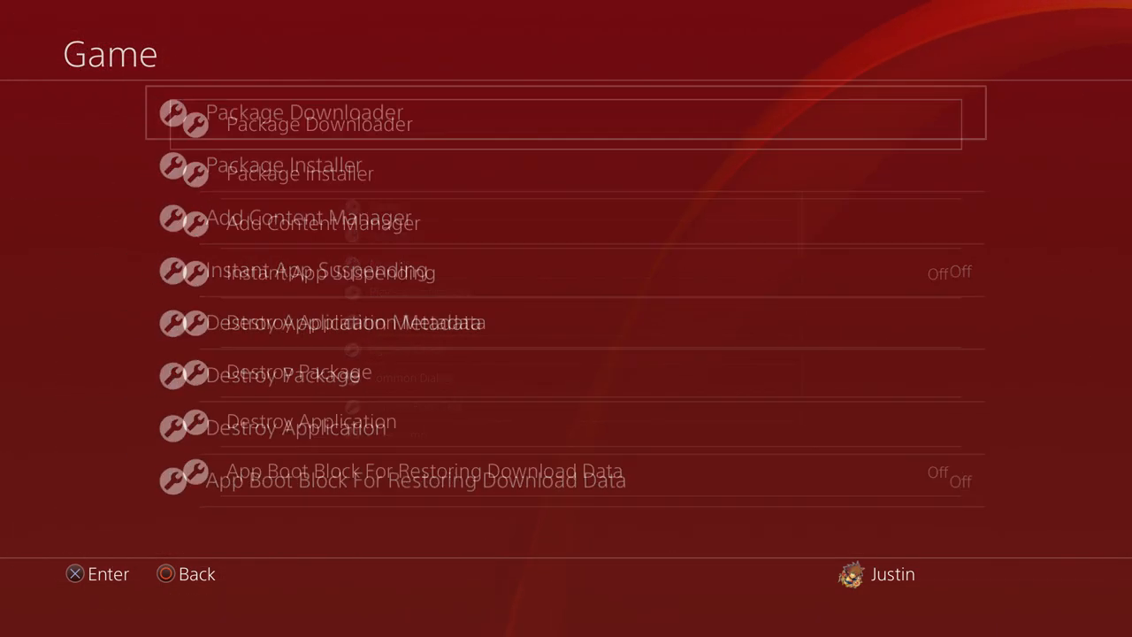
key("Return")
key("Escape")
key("Down")
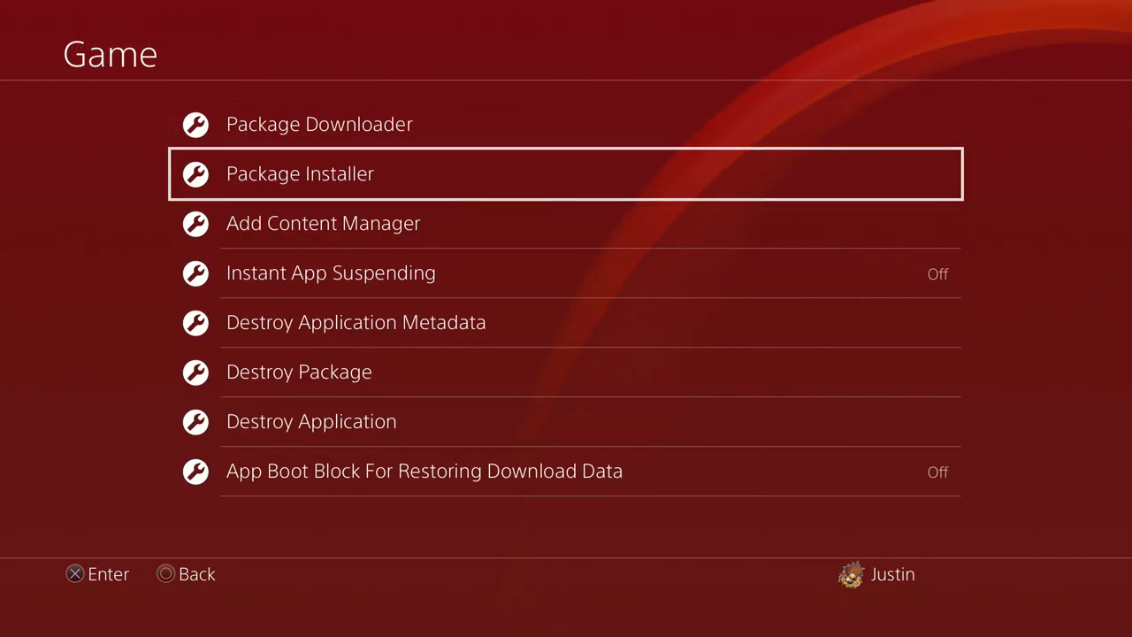
key("Return")
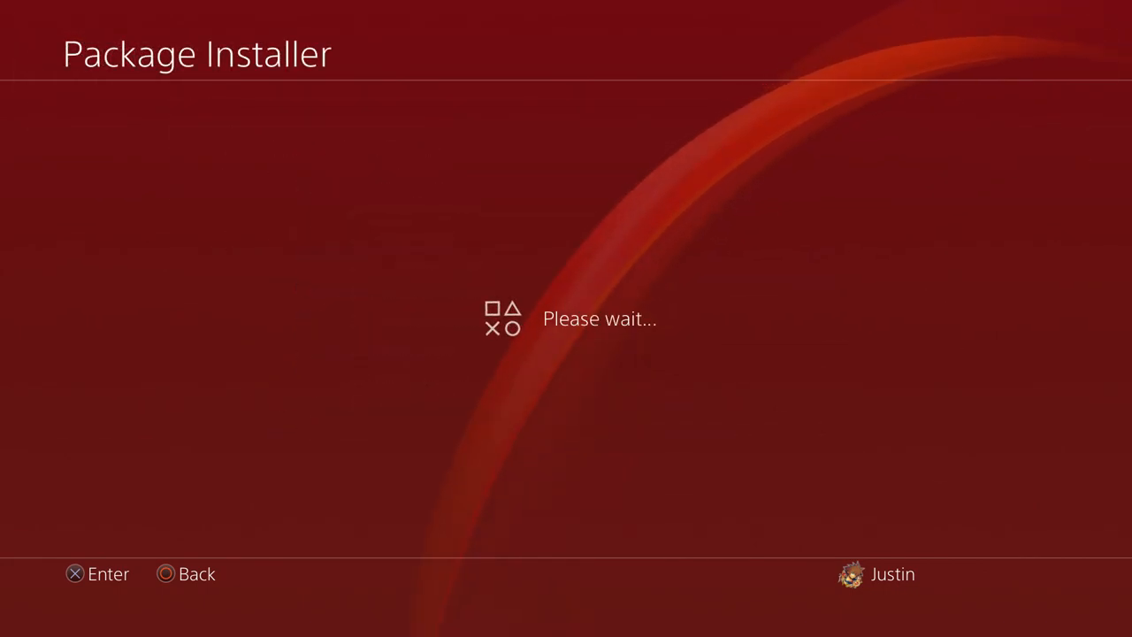
Reinstall PS4-Xplorer BETA 1.10 - Lapy.pkg, confirming Yes, and return to the home screen
key("Down")
key("Down")
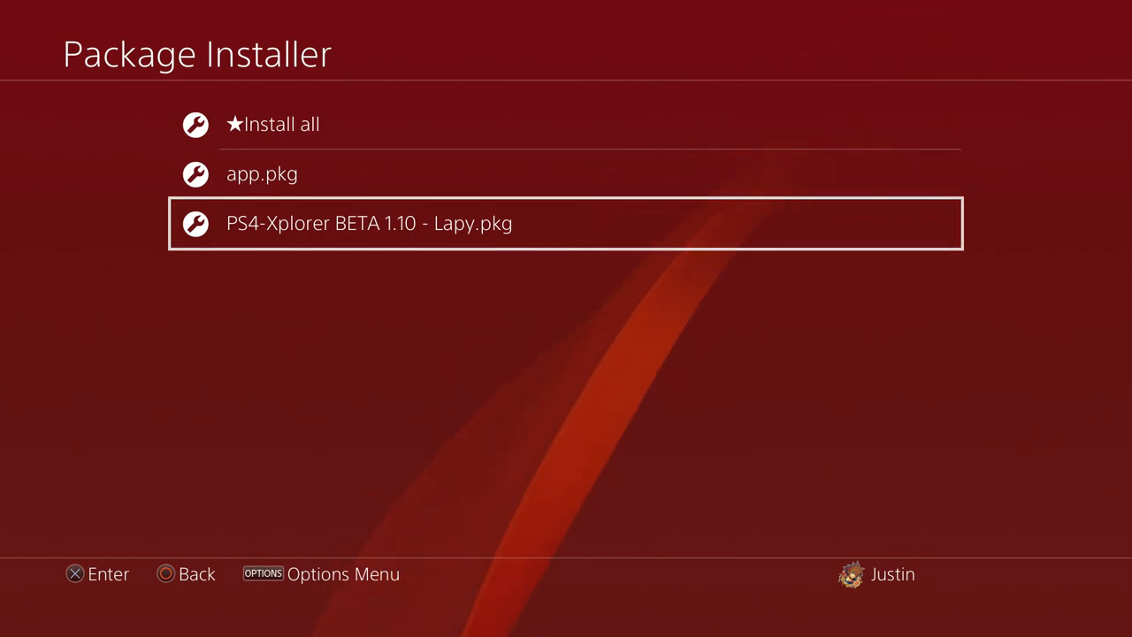
key("Return")
key("Right")
key("Return")
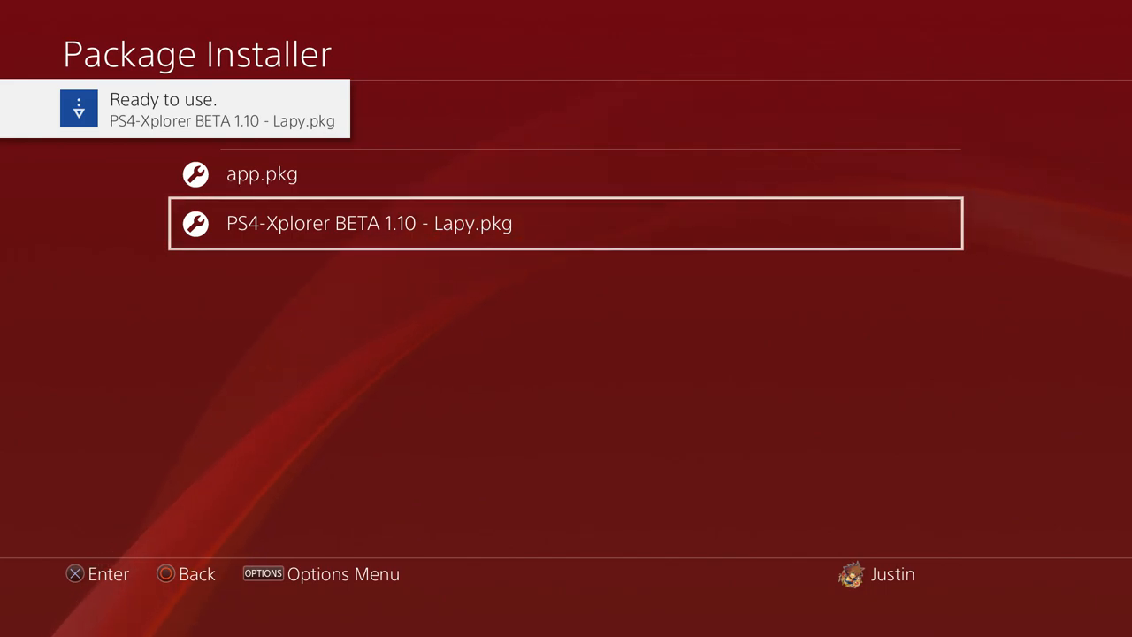
key("Escape")
Launch PS4-Xplorer BETA from the home screen, choosing Update Later on the system update prompt
key("Left")
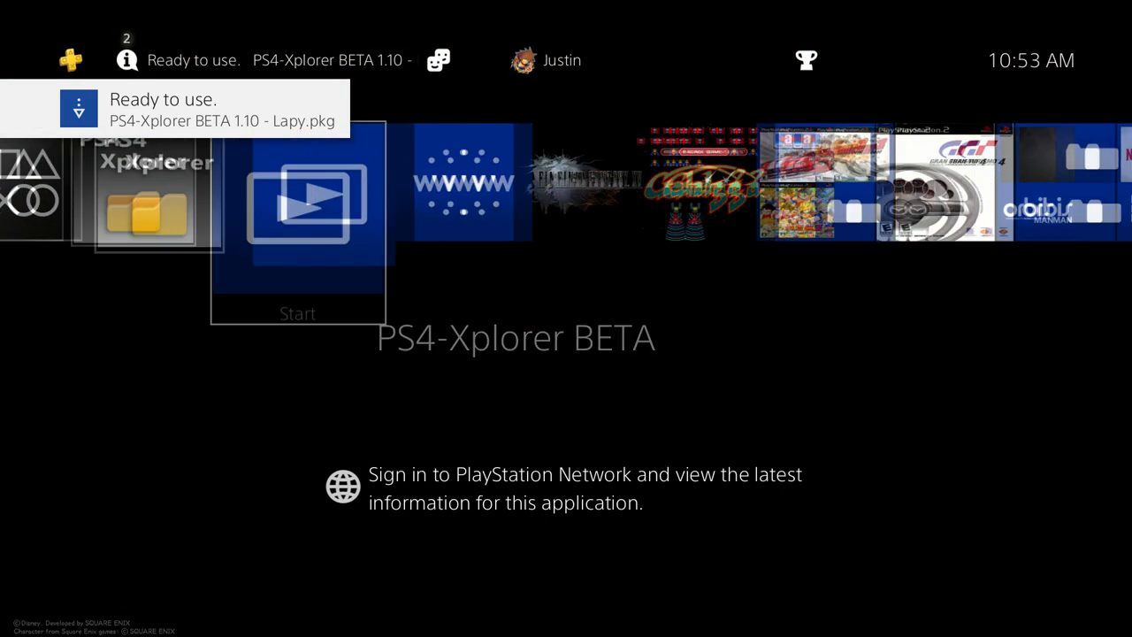
key("Right")
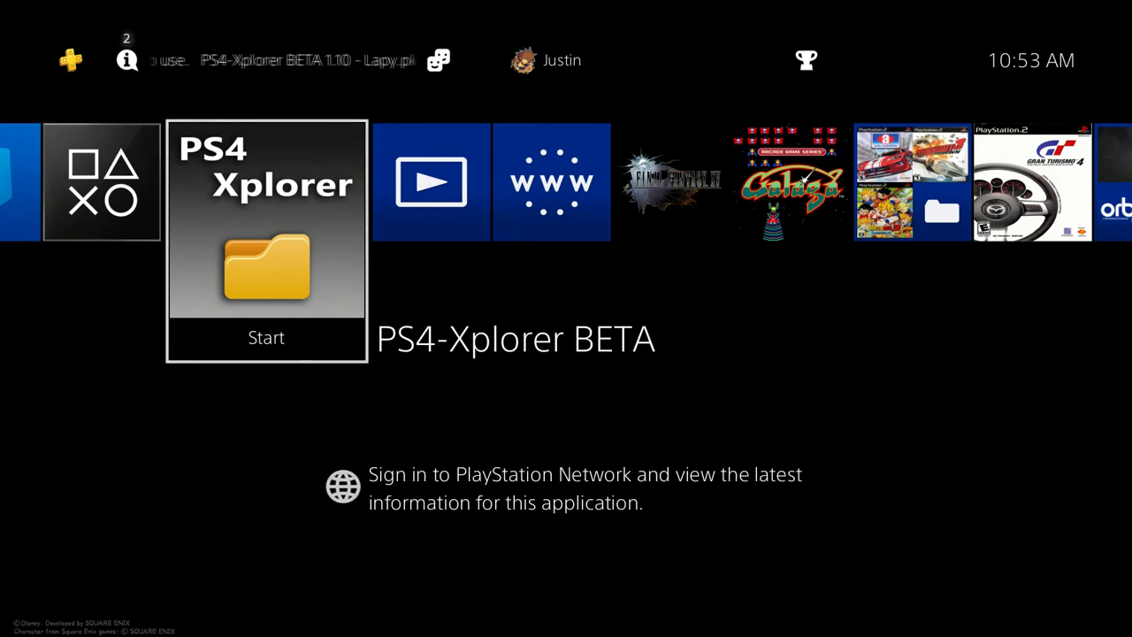
key("Return")
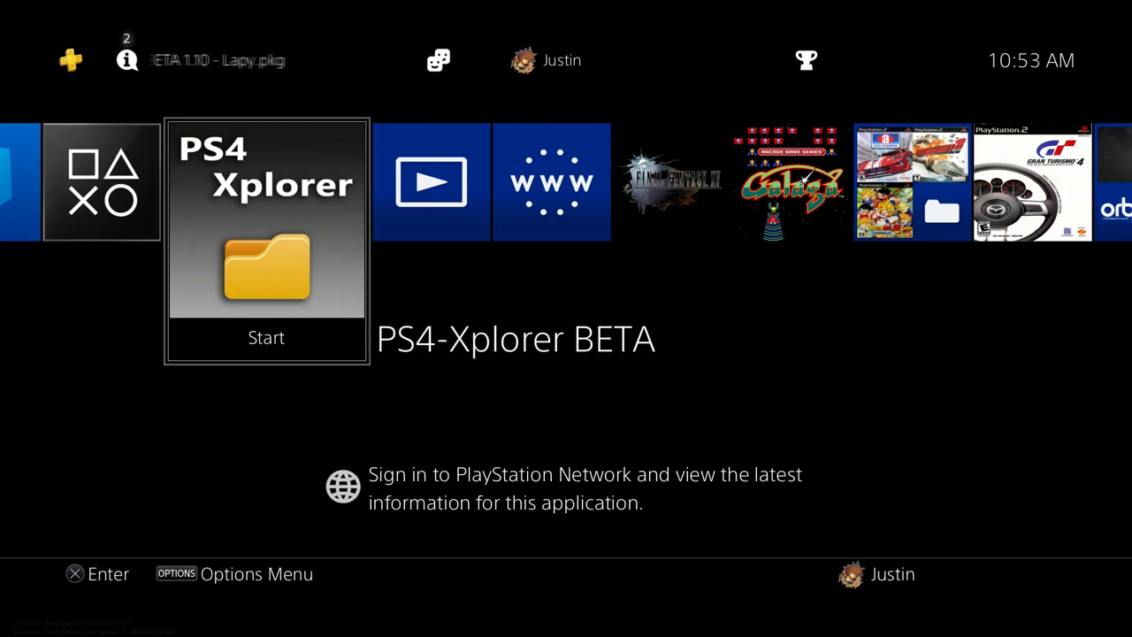
key("Down")
key("Return")
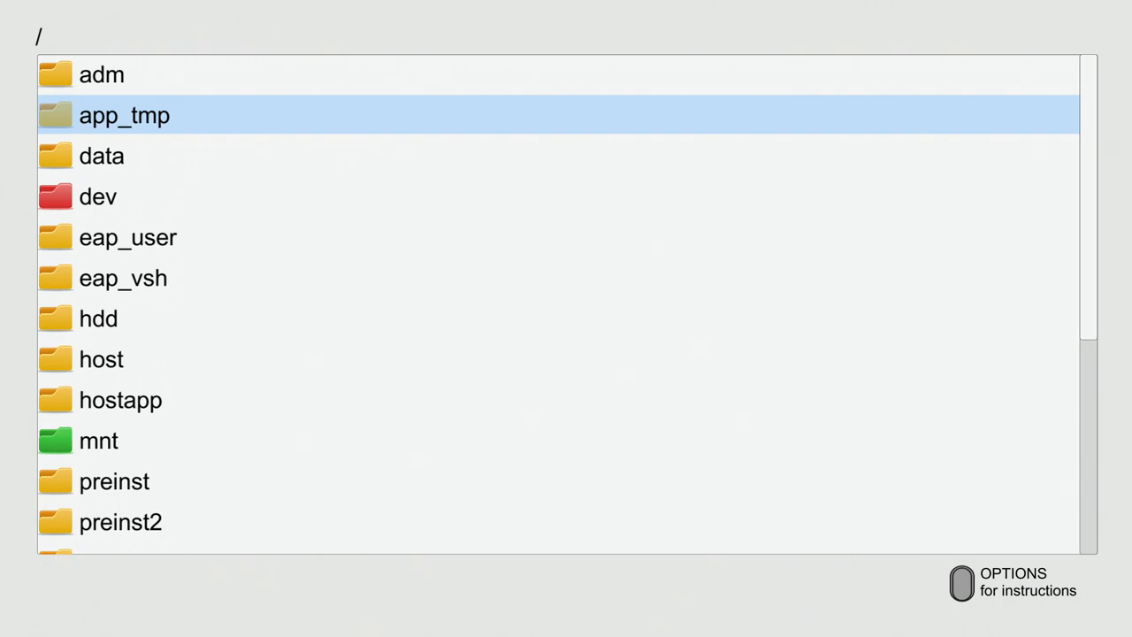
Navigate from the console root into /user/app, the installed games folder
key("Down")
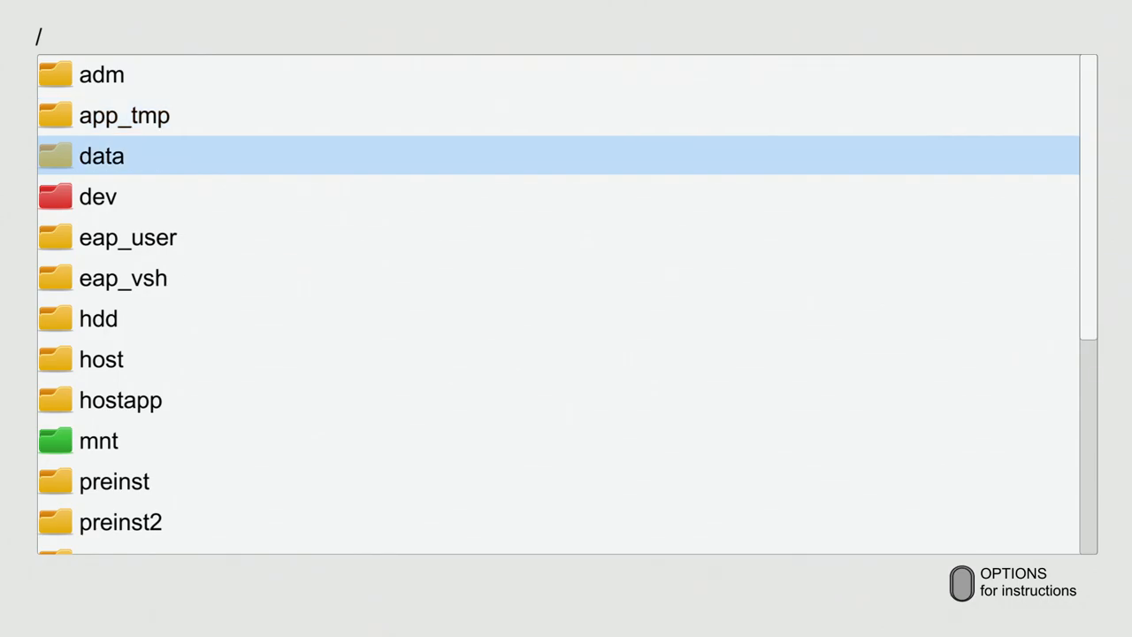
key("Down")
key("Up")
key("Down")
key("Down")
key("Down")
key("Down")
key("Down")
key("Down")
key("Down")
key("Down")
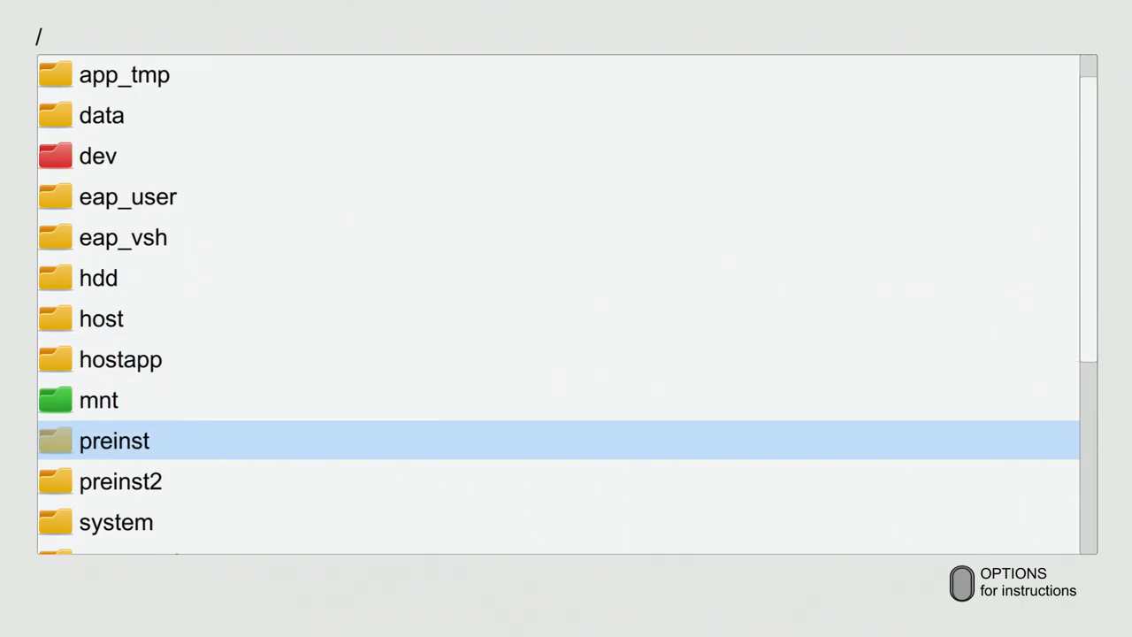
key("Down")
key("Down")
key("Down")
key("Down")
key("Down")
key("Down")
key("Down")
key("Down")
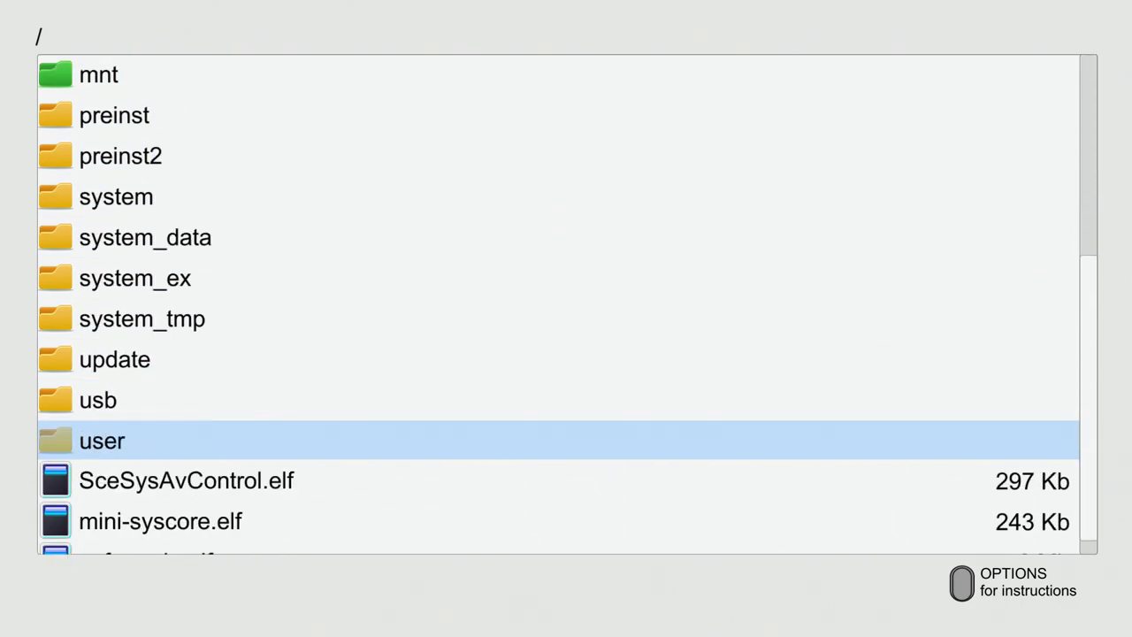
key("Up")
key("Down")
key("Return")
key("Down")
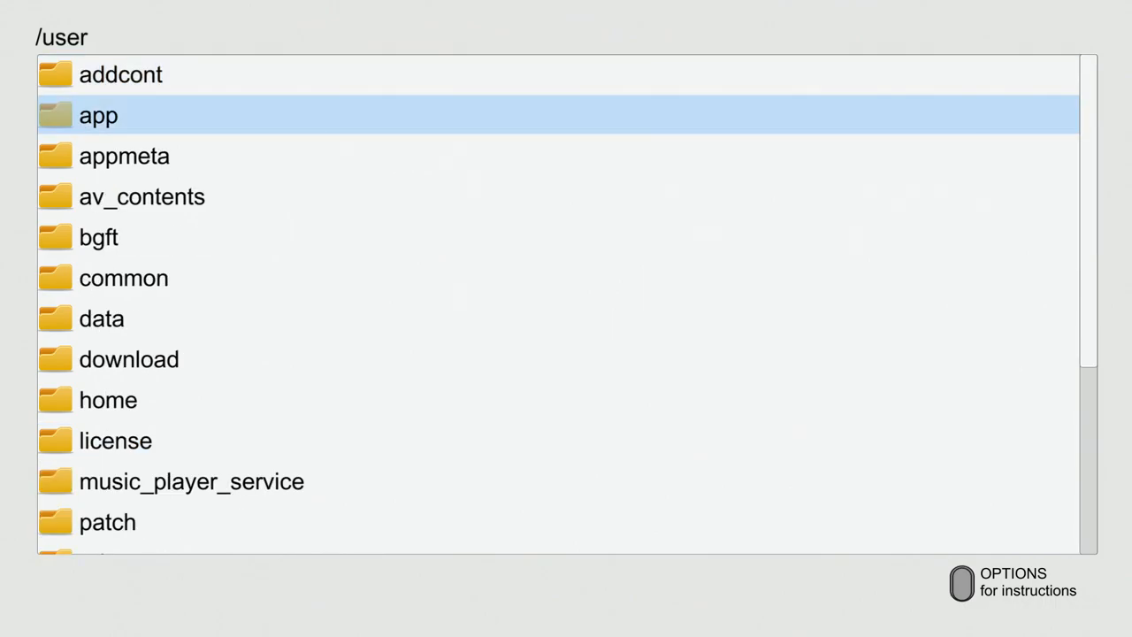
key("Return")
Look through the installed game folders and open CUSA01227
key("Down")
key("Down")
key("Down")
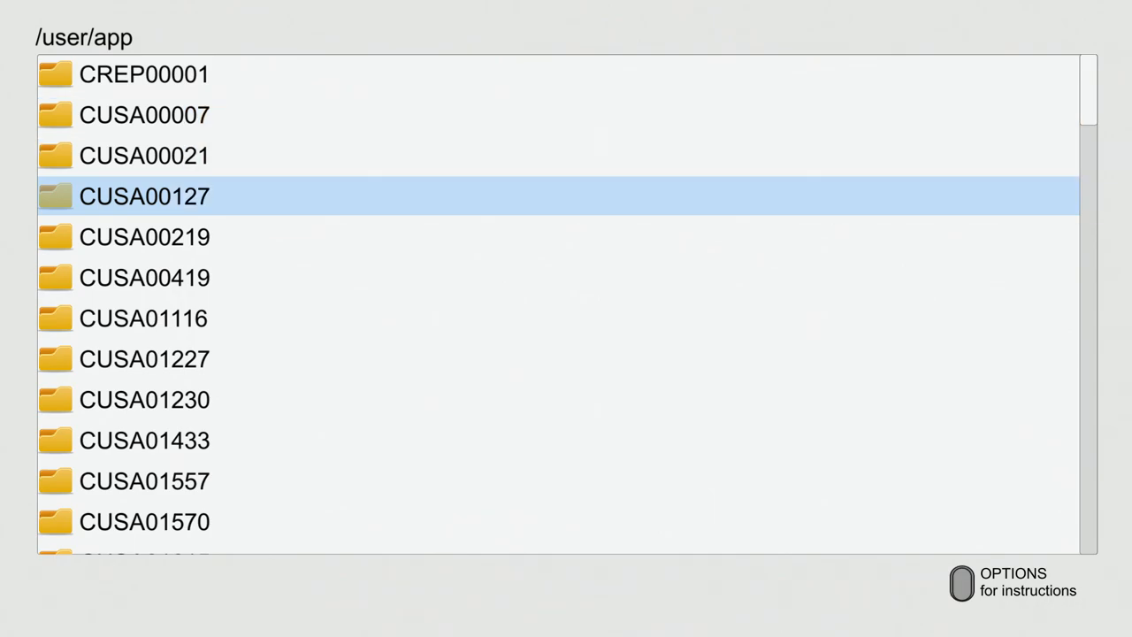
key("Down")
key("Down")
key("Down")
key("Down")
key("Down")
key("Down")
key("Down")
key("Down")
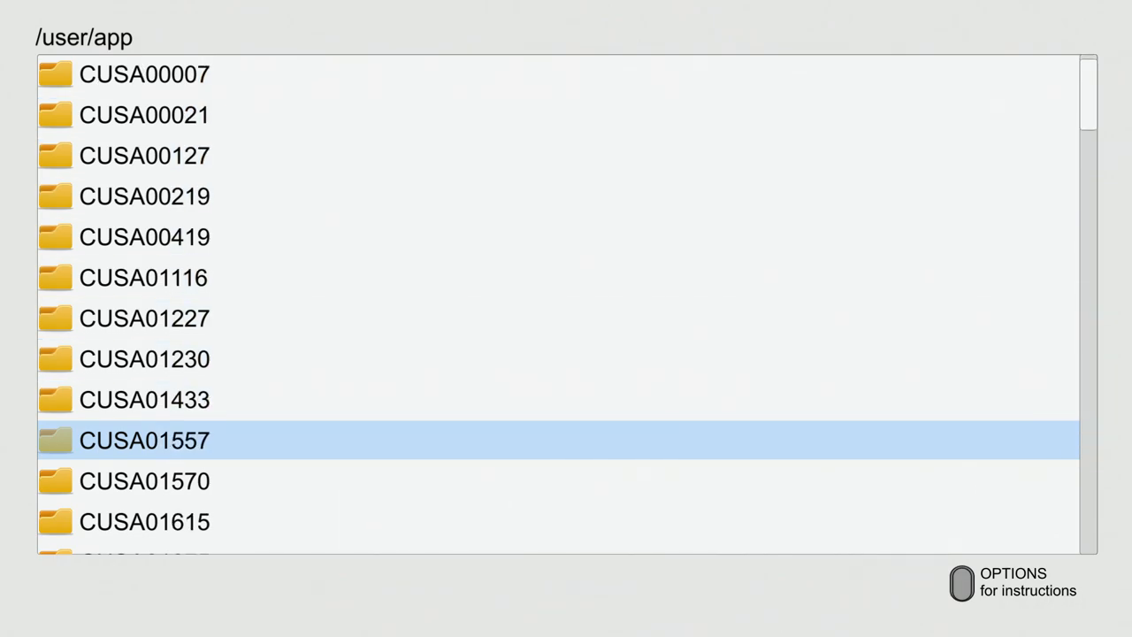
key("Down")
key("Down")
key("Down")
key("Down")
key("Down")
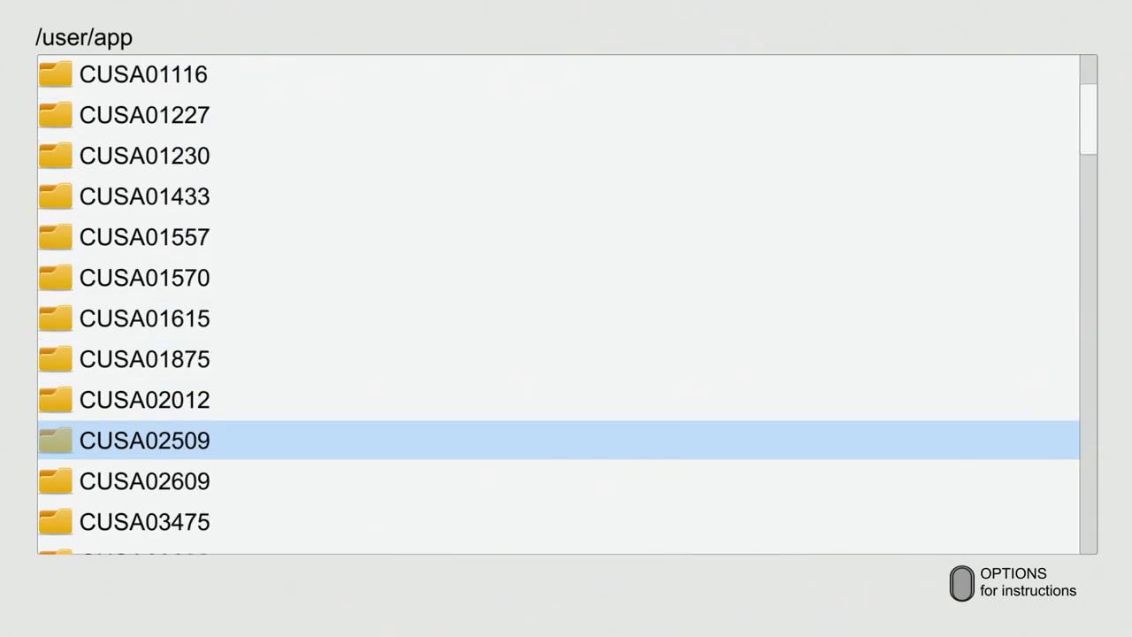
key("Up")
key("Up")
key("Up")
key("Up")
key("Up")
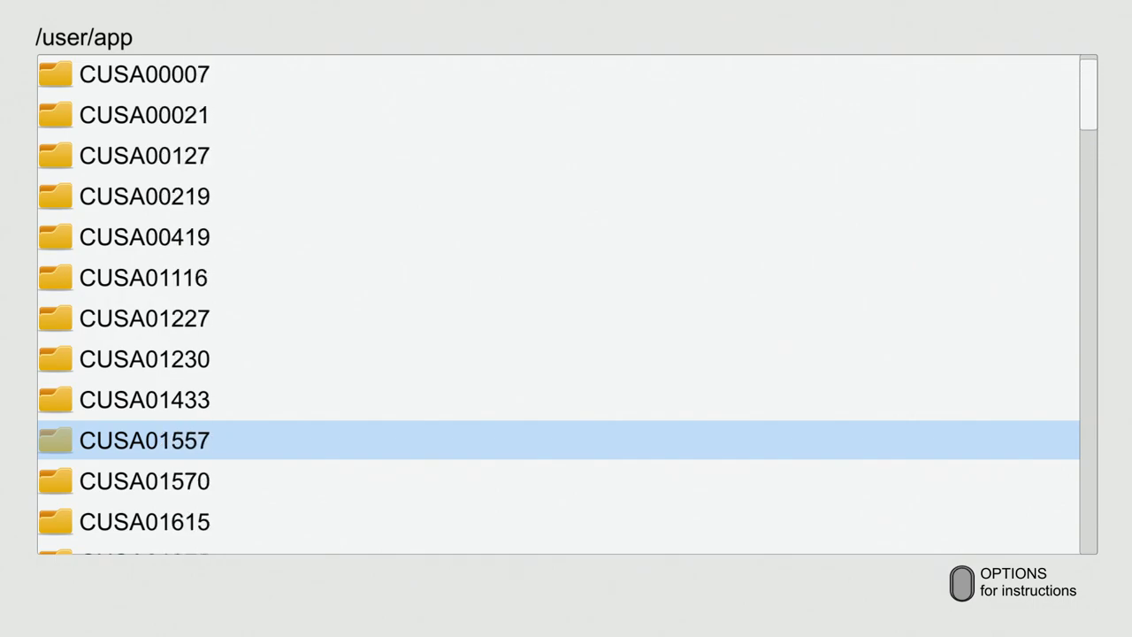
key("Up")
key("Up")
key("Up")
key("Up")
key("Down")
key("Down")
key("Down")
key("Down")
key("Down")
key("Down")
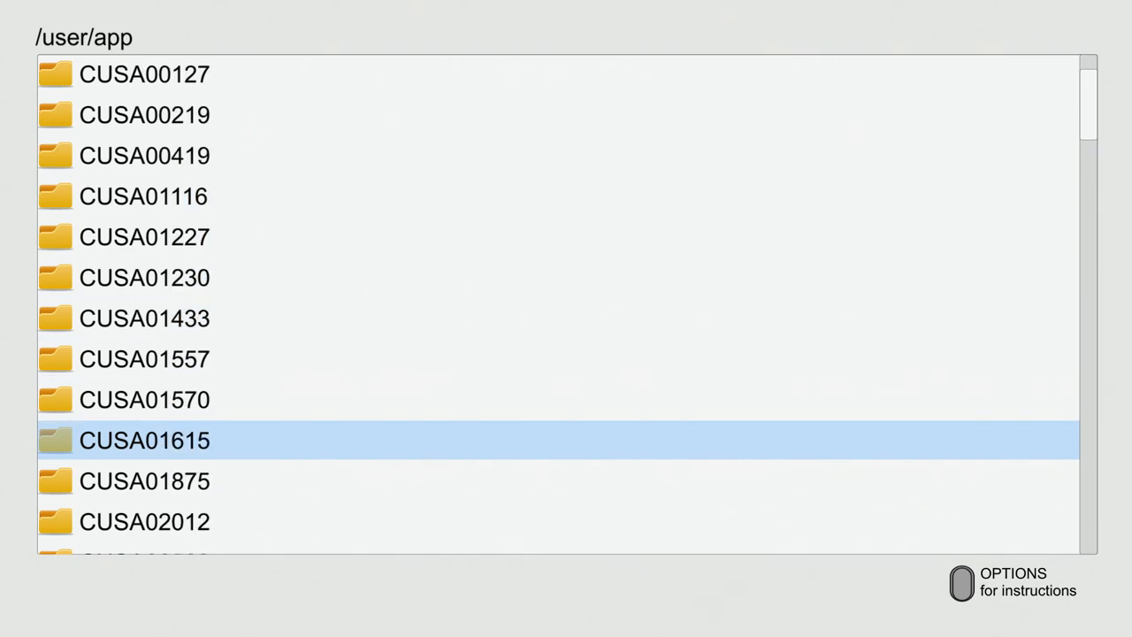
key("Down")
key("Up")
key("Up")
key("Up")
key("Up")
key("Up")
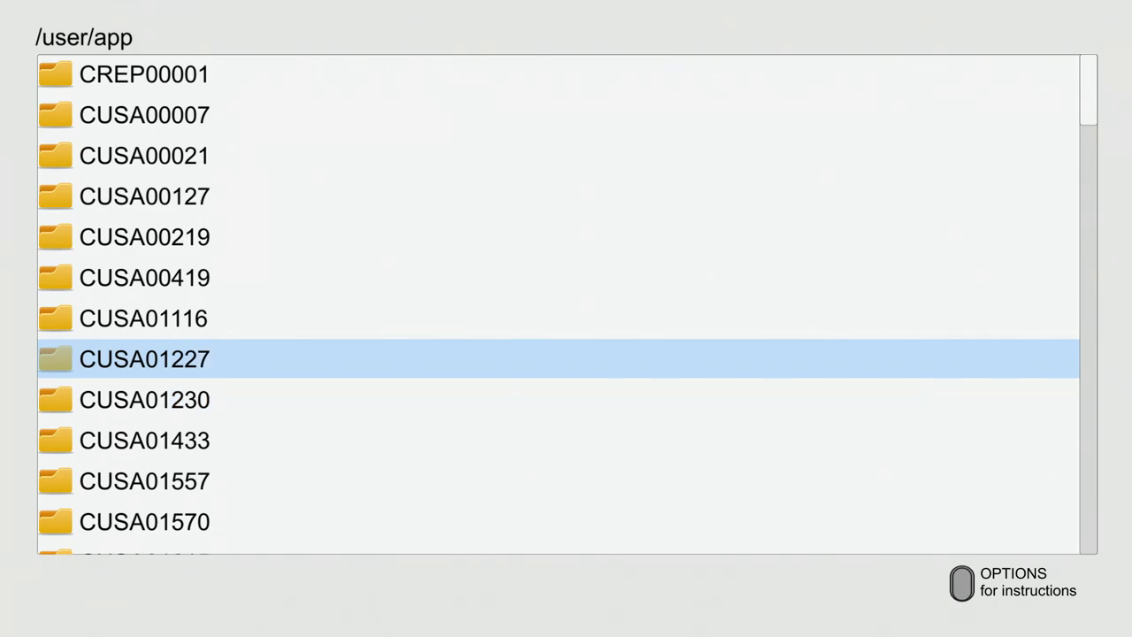
key("Return")
Check which game CUSA01227's app.pkg is, then go back up to /user/app
key("Down")
key("Down")
key("Up")
key("Down")
key("Down")
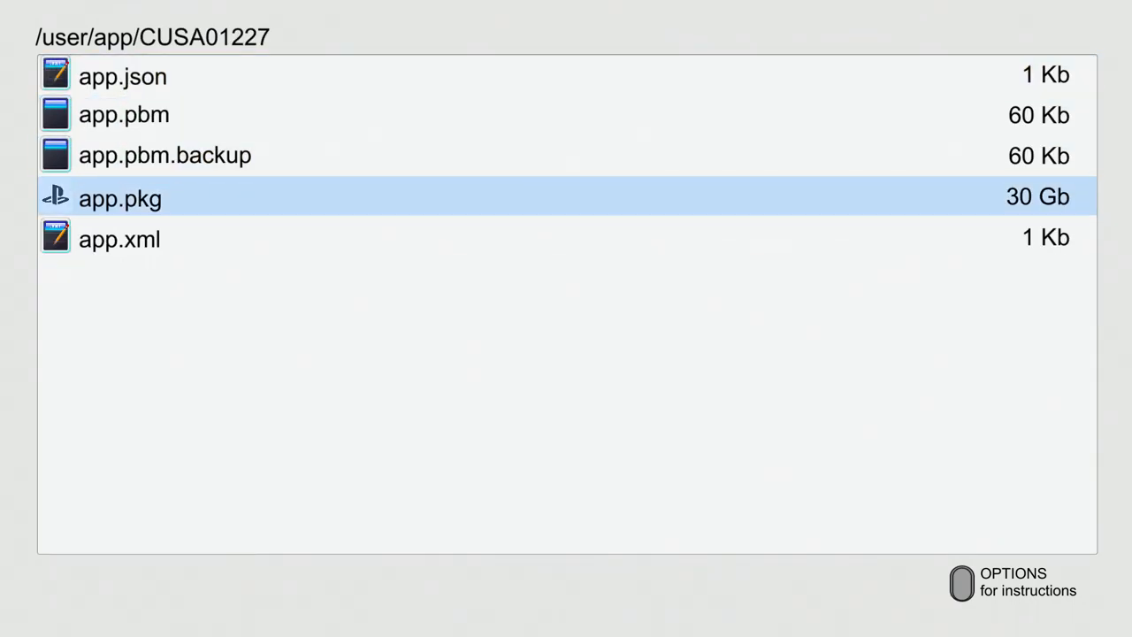
key("Return")
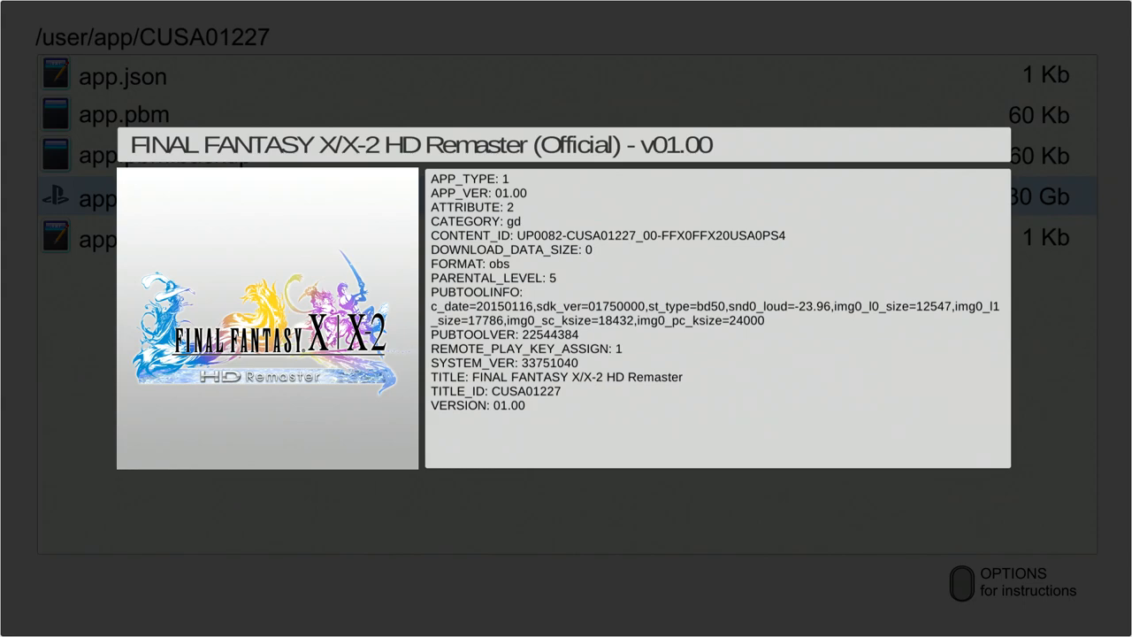
key("Escape")
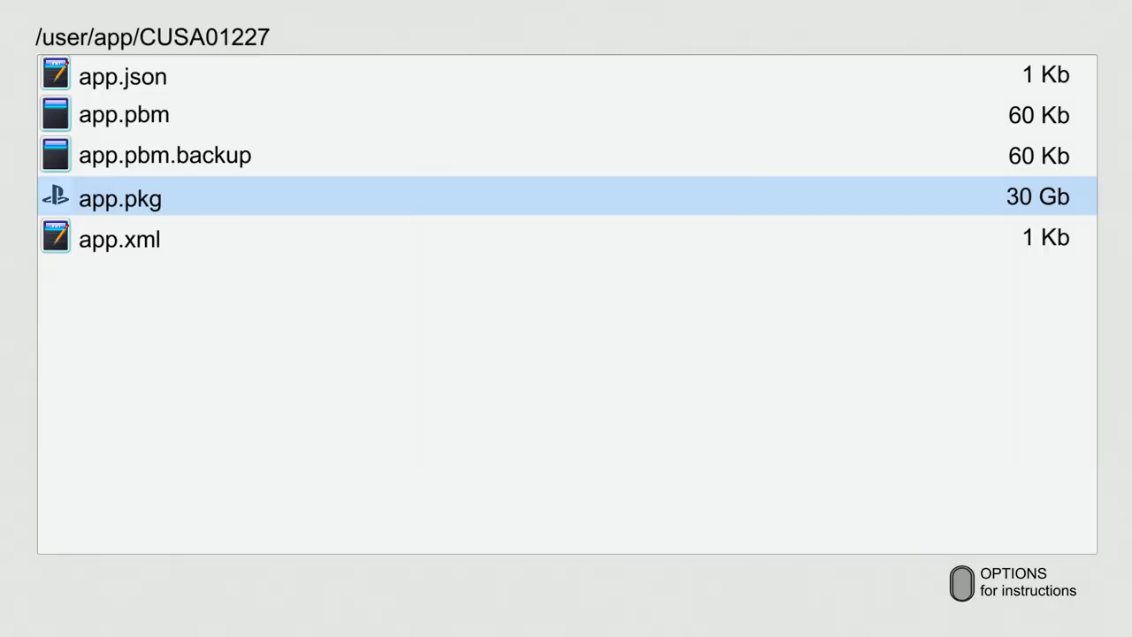
key("BackSpace")
Open CUSA03812, check its app.pkg package details and return to /user/app
key("Down")
key("Down")
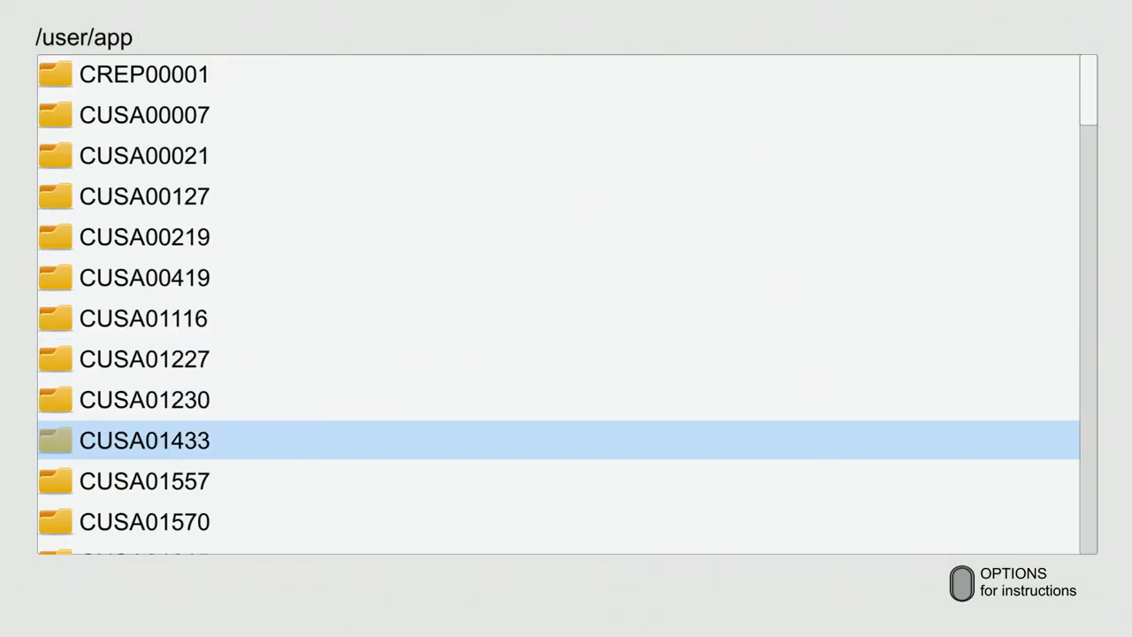
key("Down")
key("Down")
key("Down")
key("Down")
key("Down")
key("Down")
key("Down")
key("Down")
key("Down")
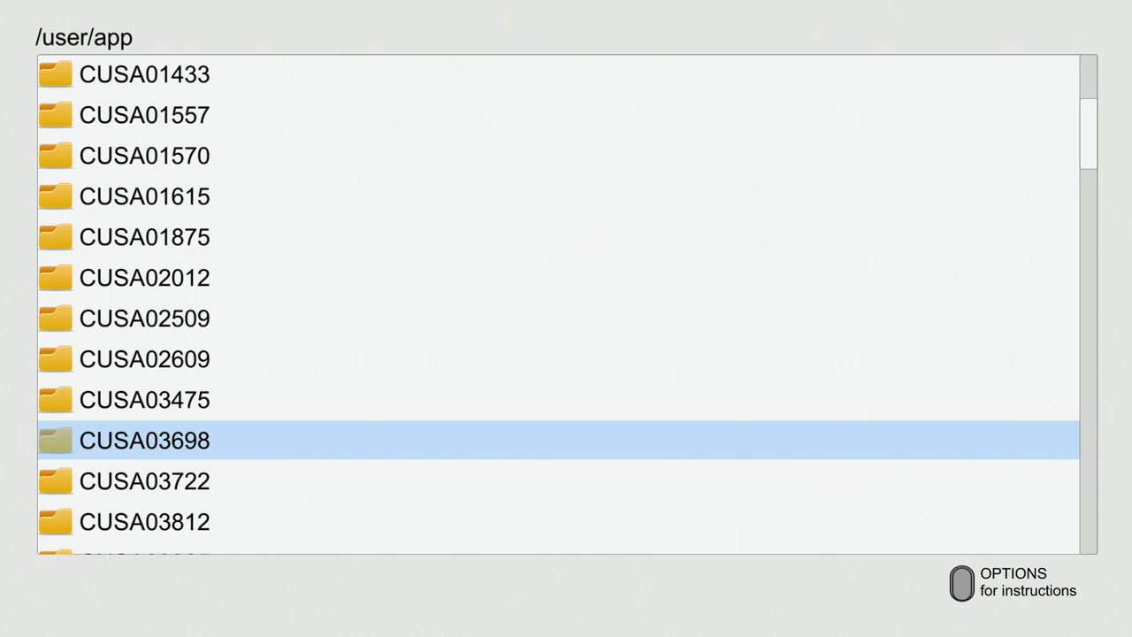
key("Down")
key("Down")
key("Return")
key("Down")
key("Down")
key("Down")
key("Return")
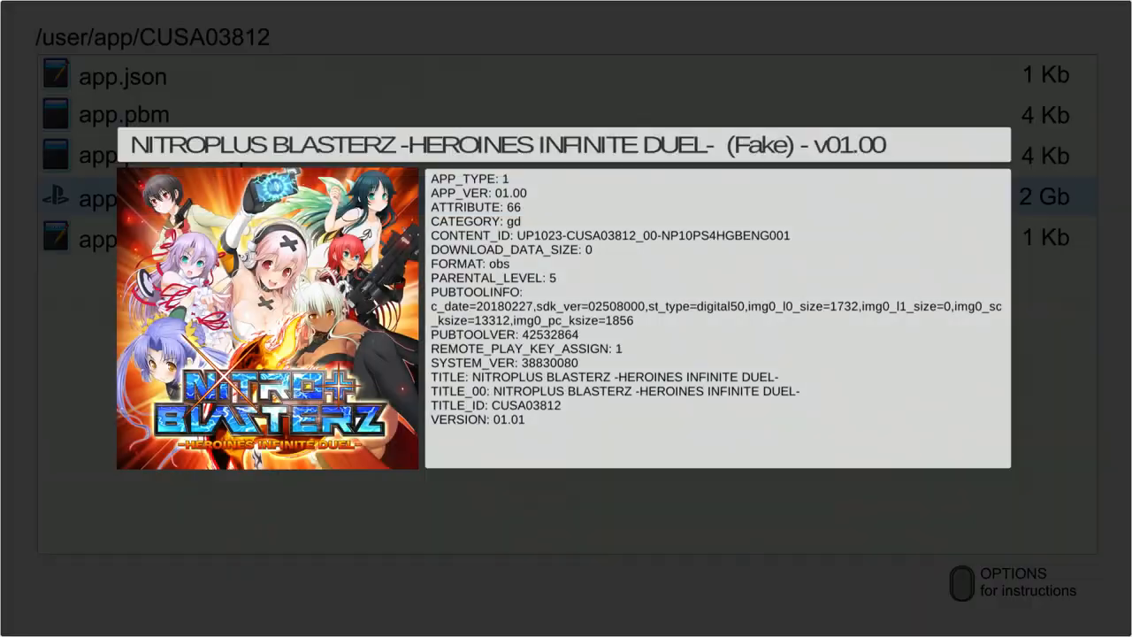
key("Escape")
key("Escape")
key("Down")
Open CUSA03865 and confirm its app.pkg details show Galaga, then back out
key("Return")
key("Down")
key("Down")
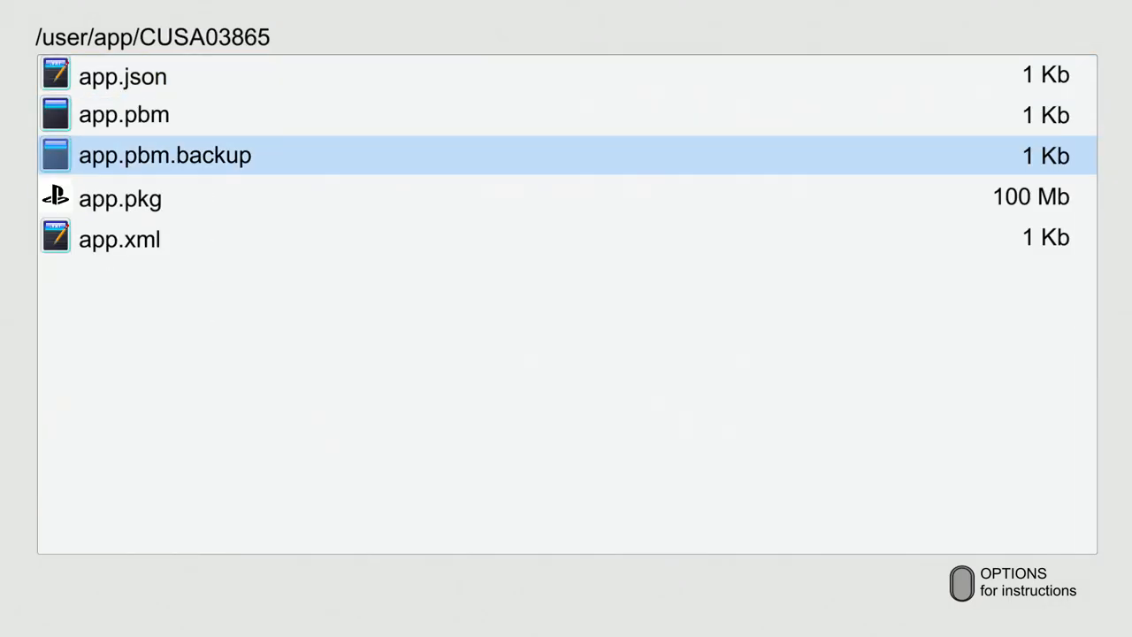
key("Down")
key("Down")
key("Up")
key("Return")
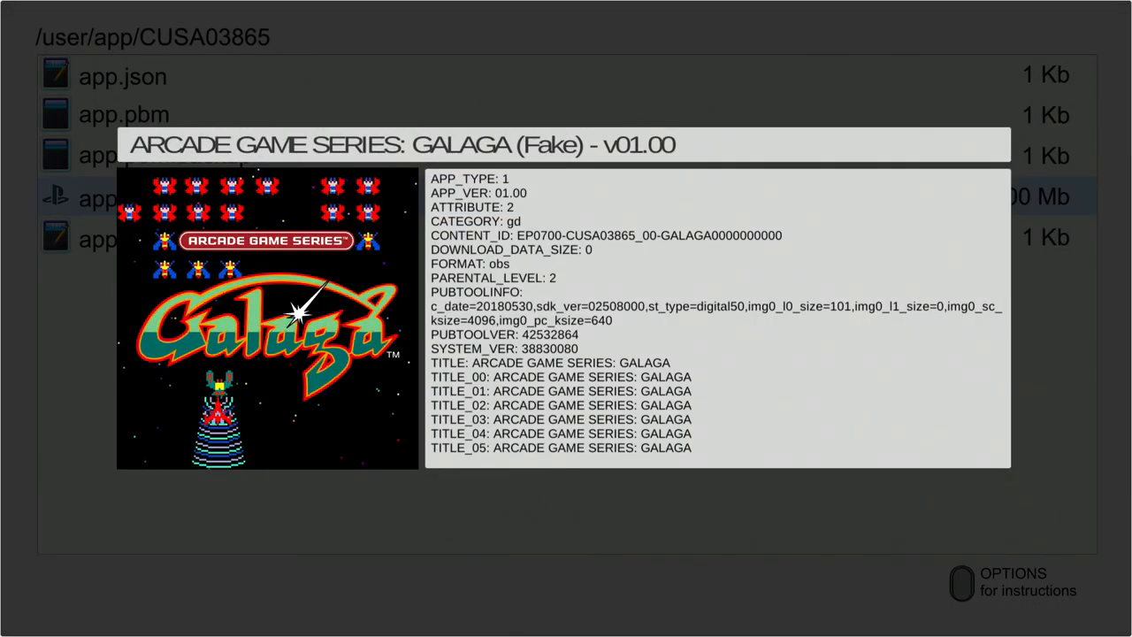
key("Escape")
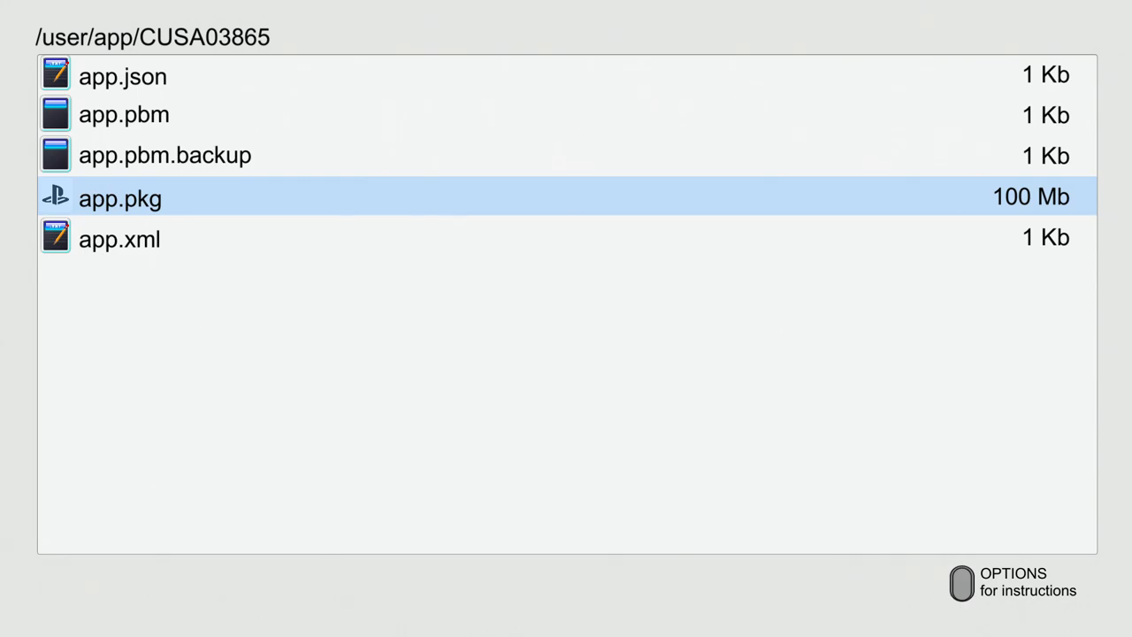
key("Escape")
Recheck CUSA03812's app.pkg info, then open the CUSA03865 Galaga folder
key("Up")
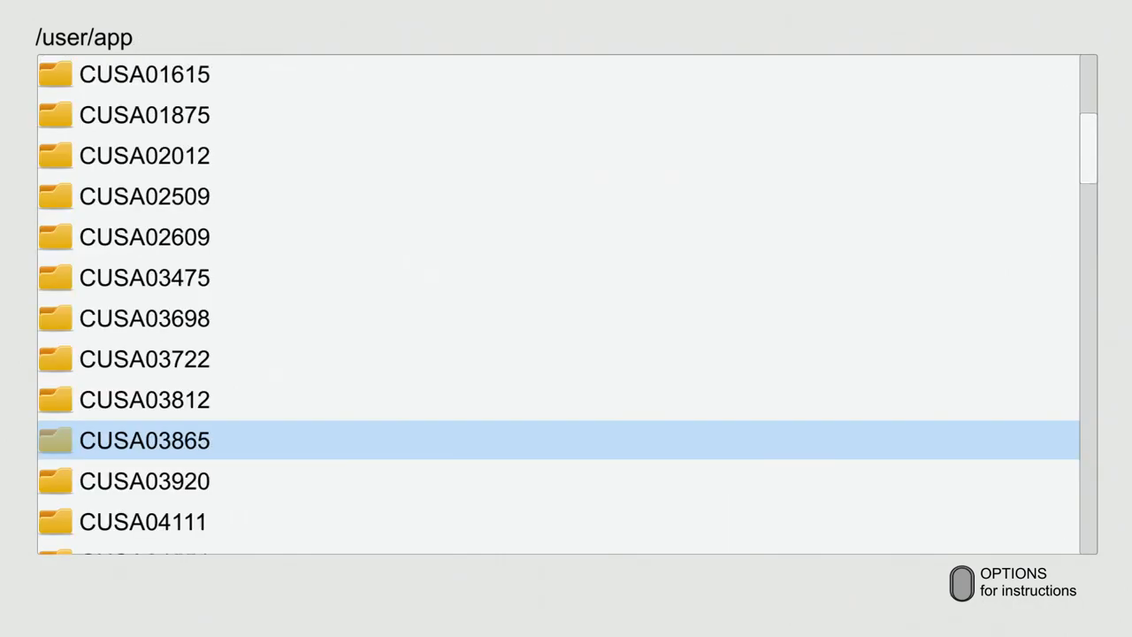
key("Return")
key("Down")
key("Down")
key("Down")
key("Return")
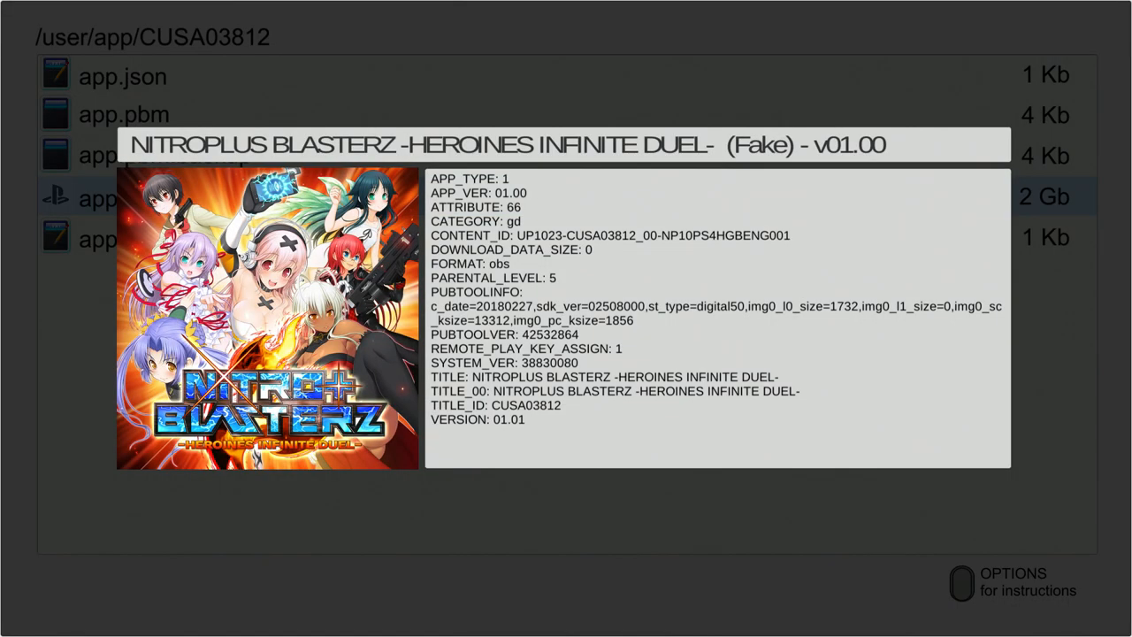
key("Escape")
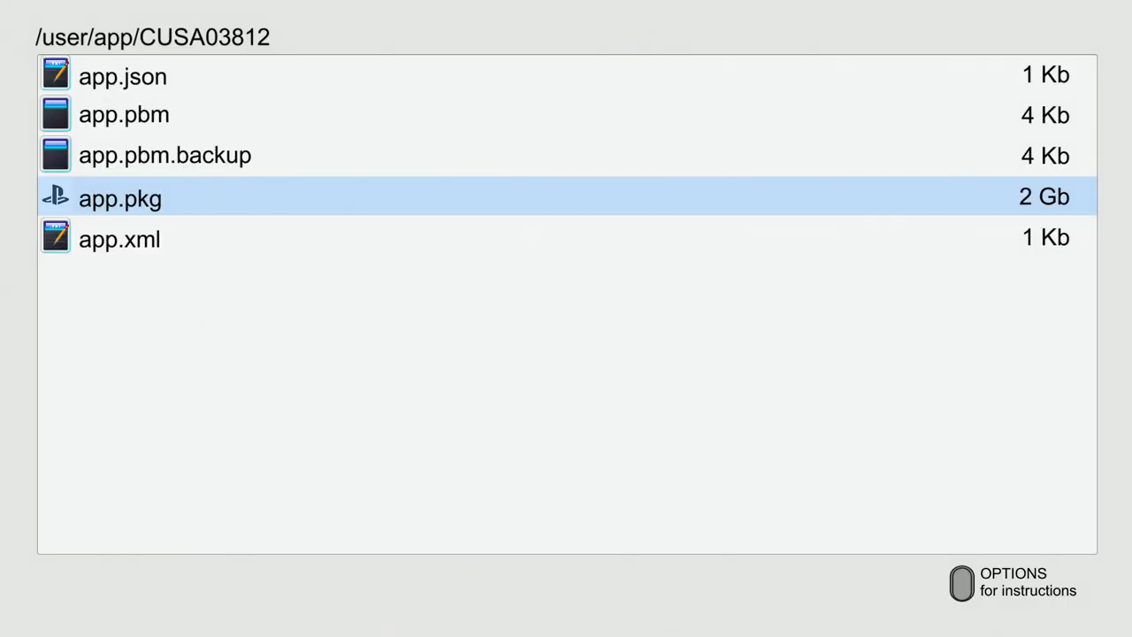
key("Escape")
key("Down")
key("Return")
Copy CUSA03865's app.pkg to the clipboard and switch to the USB root /mnt/usb0
key("Down")
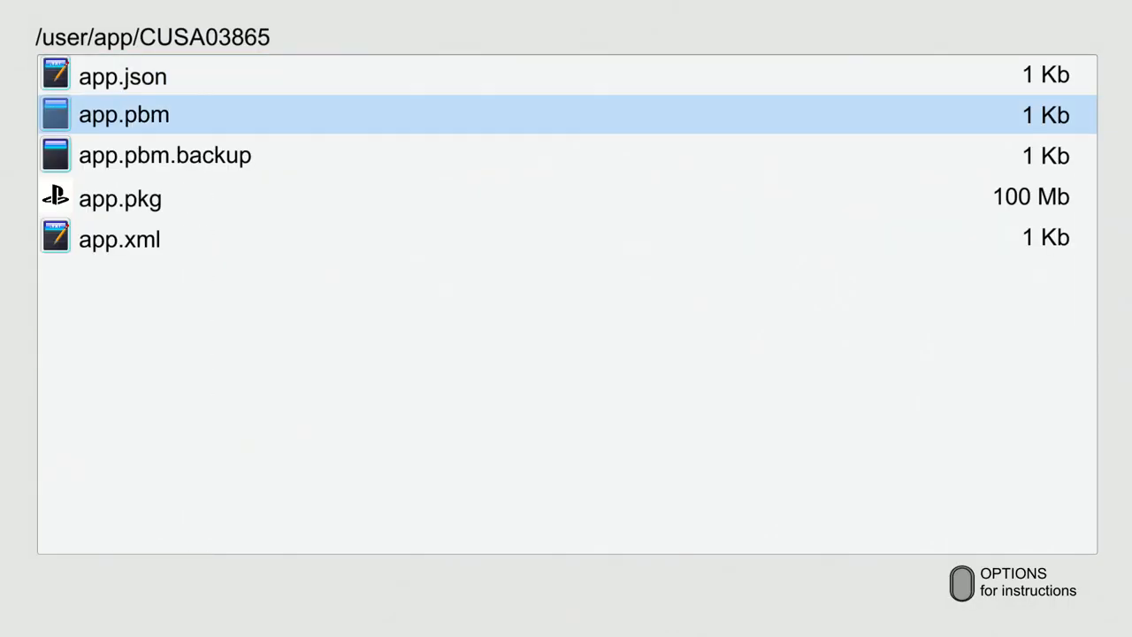
key("Down")
key("Down")
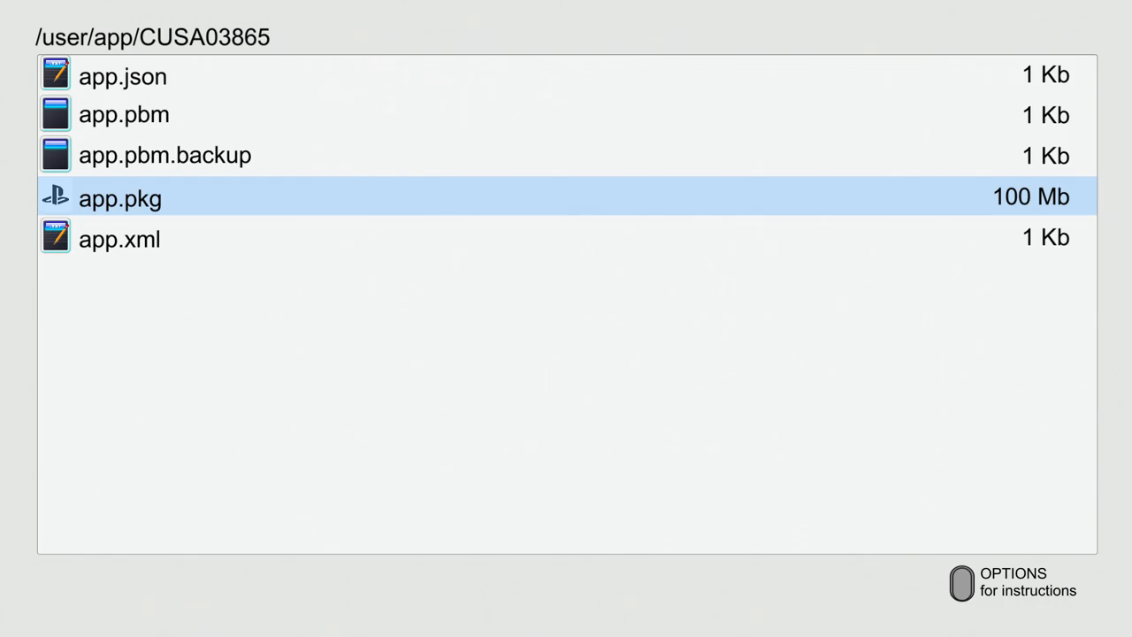
key("Menu")
key("Down")
key("Down")
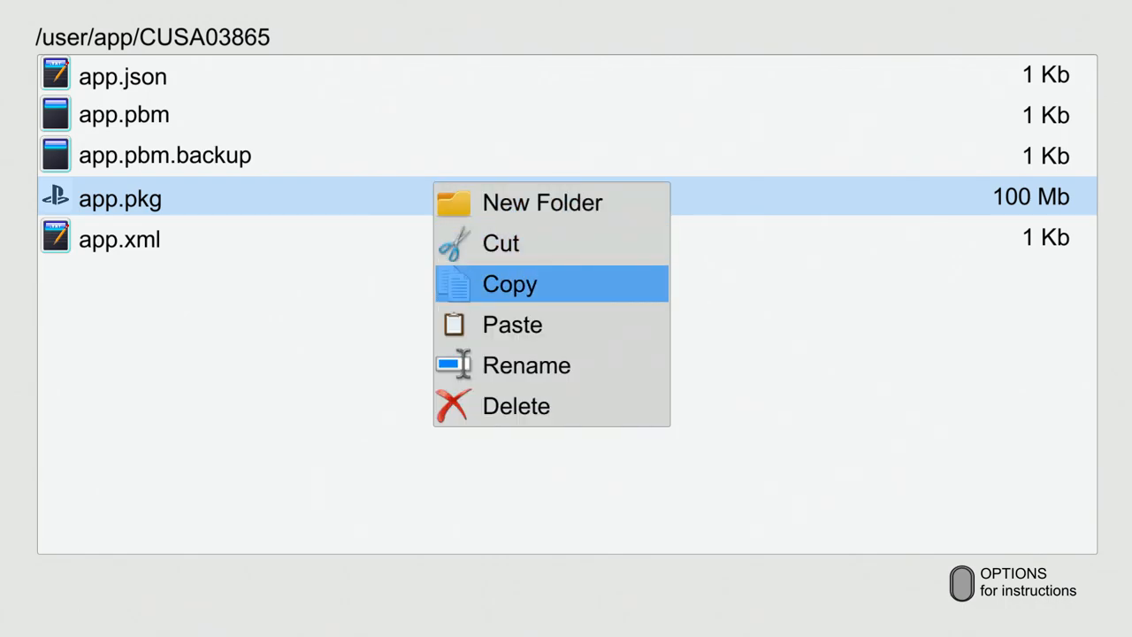
key("Return")
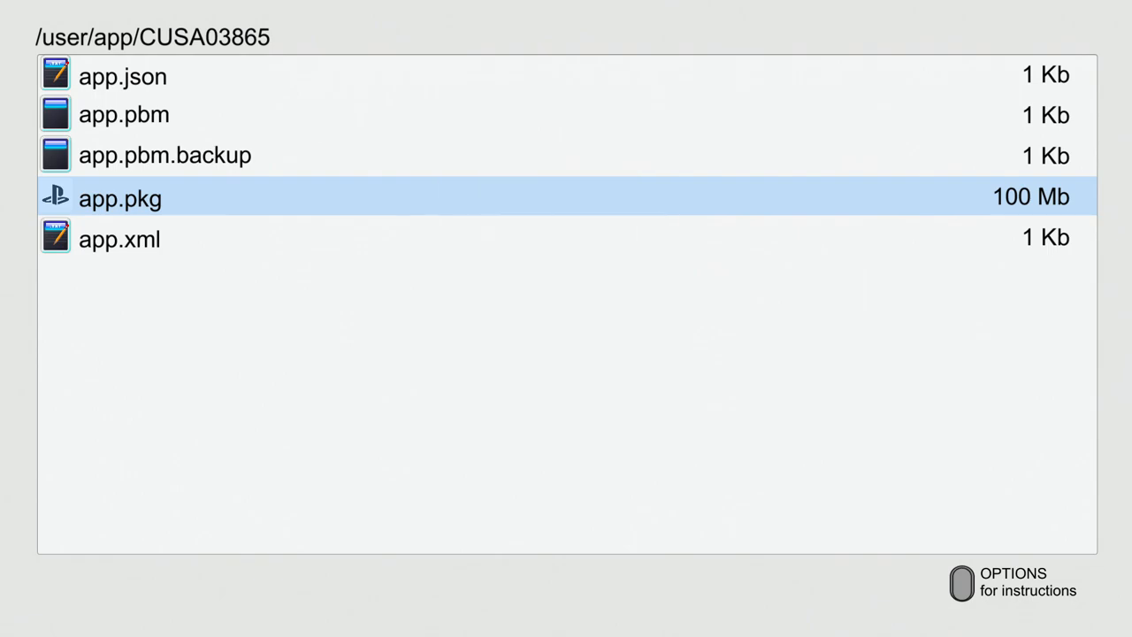
key("Left")
key("Left")
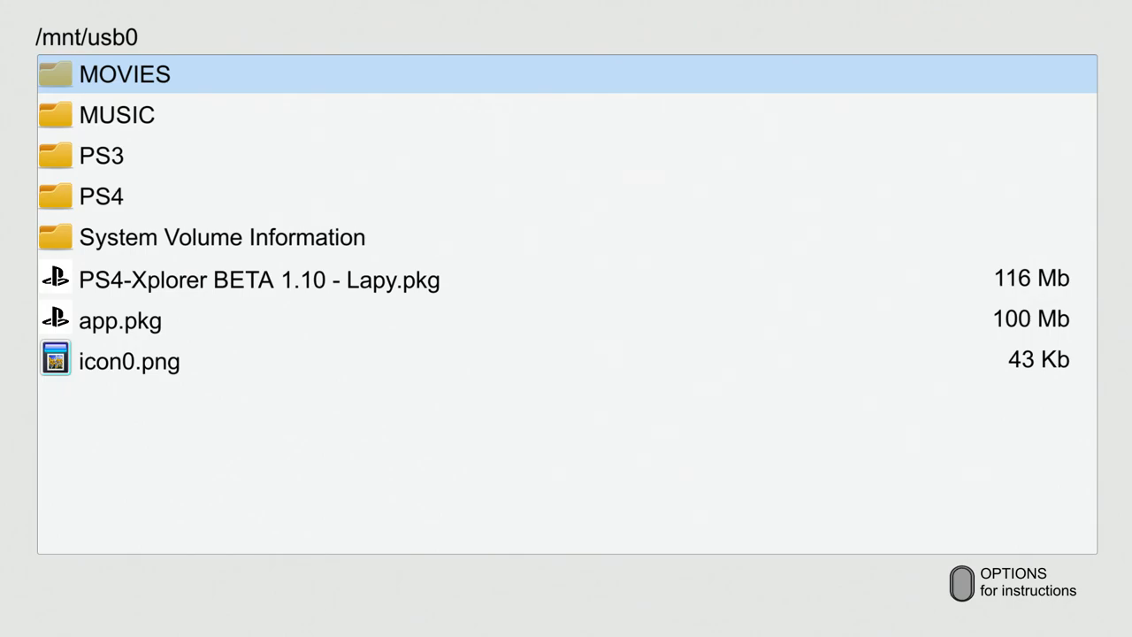
Paste app.pkg onto /mnt/usb0 and confirm it reads ARCADE GAME SERIES: GALAGA (Fake) v01.00
key("Down")
key("Down")
key("Down")
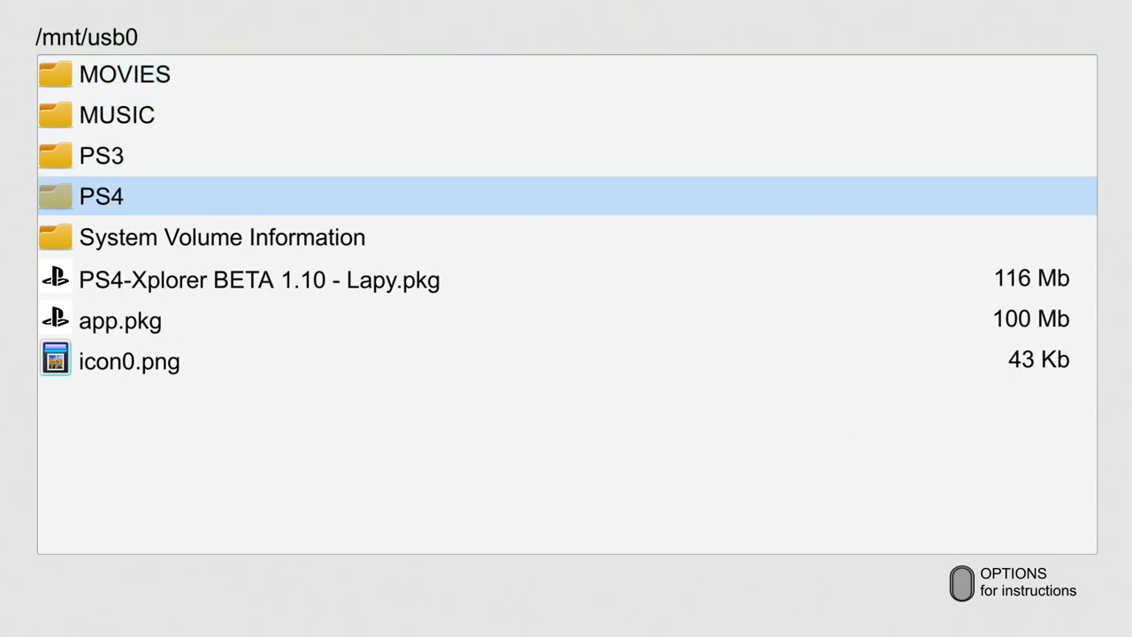
key("Down")
key("Down")
key("Down")
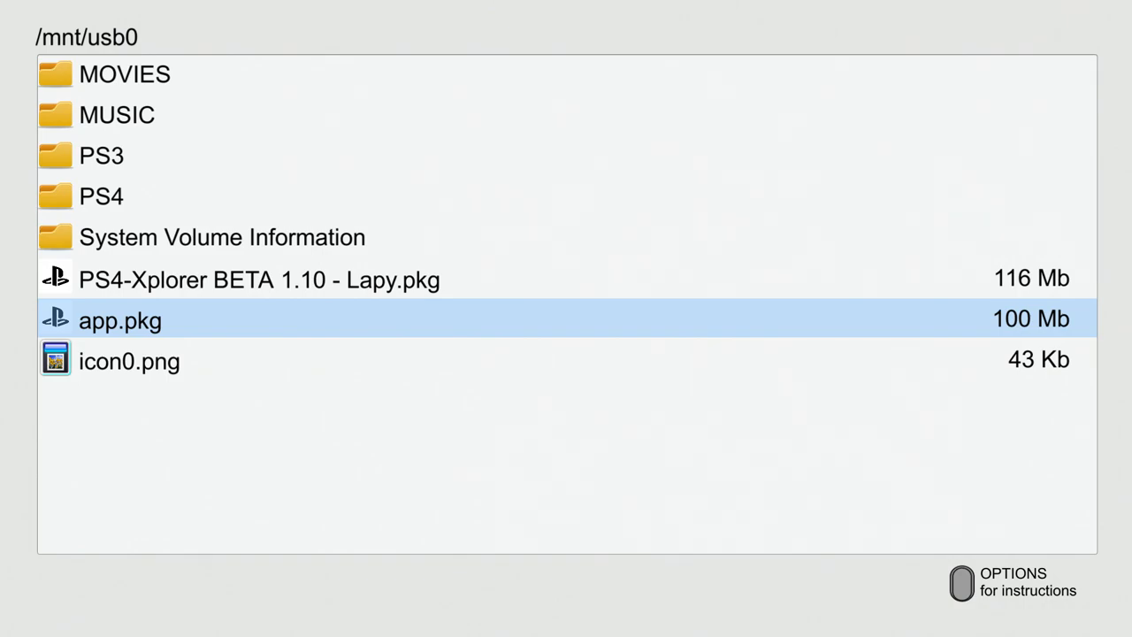
key("Menu")
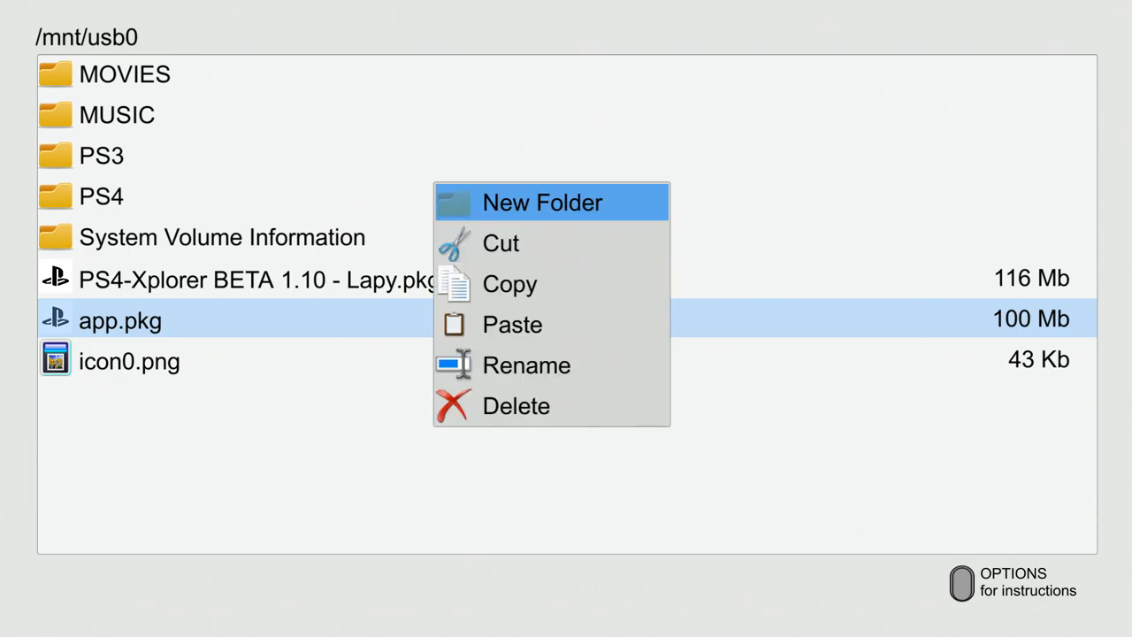
key("Down")
key("Down")
key("Down")
key("Return")
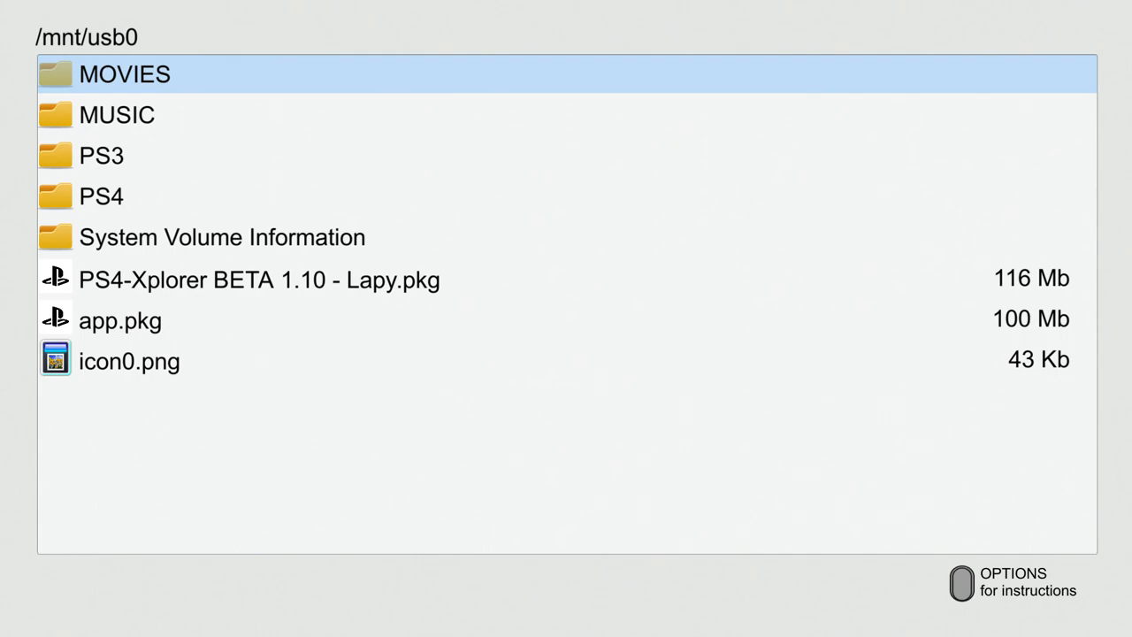
key("Down")
key("Down")
key("Down")
key("Down")
key("Down")
key("Down")
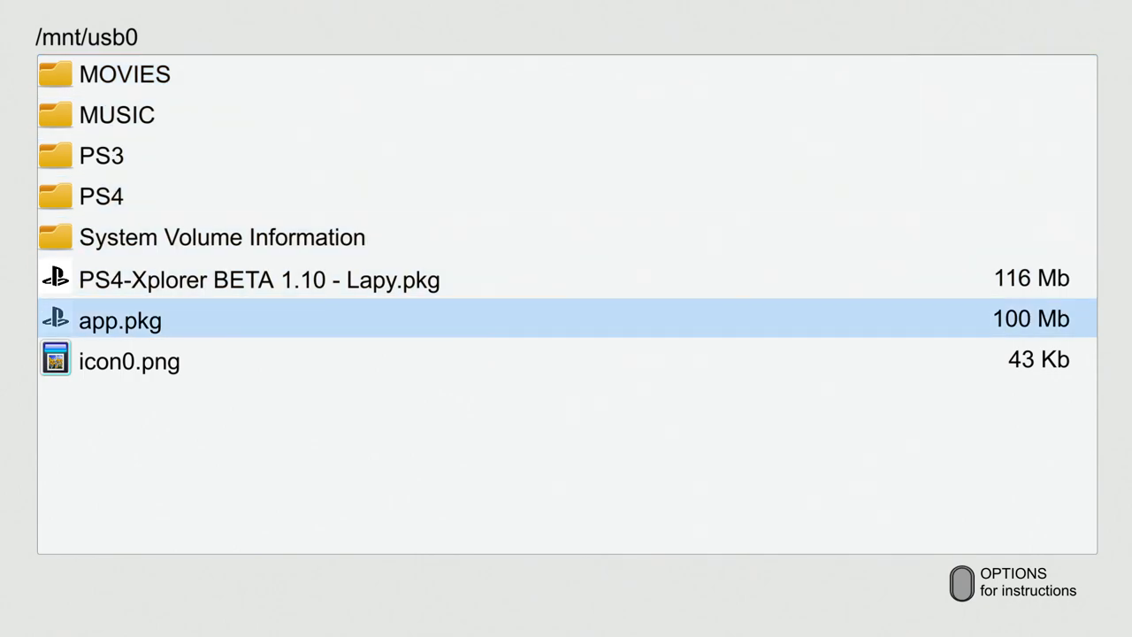
key("Return")
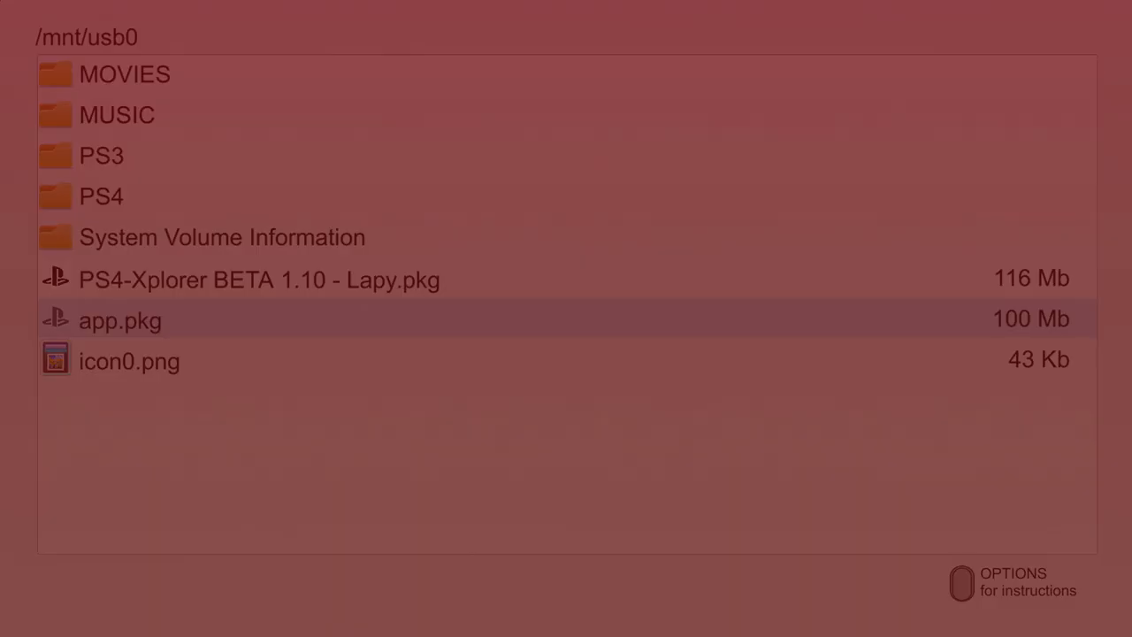
Delete Galaga from its options menu on the home screen and confirm
key("Right")
key("Right")
key("Right")
key("F1")
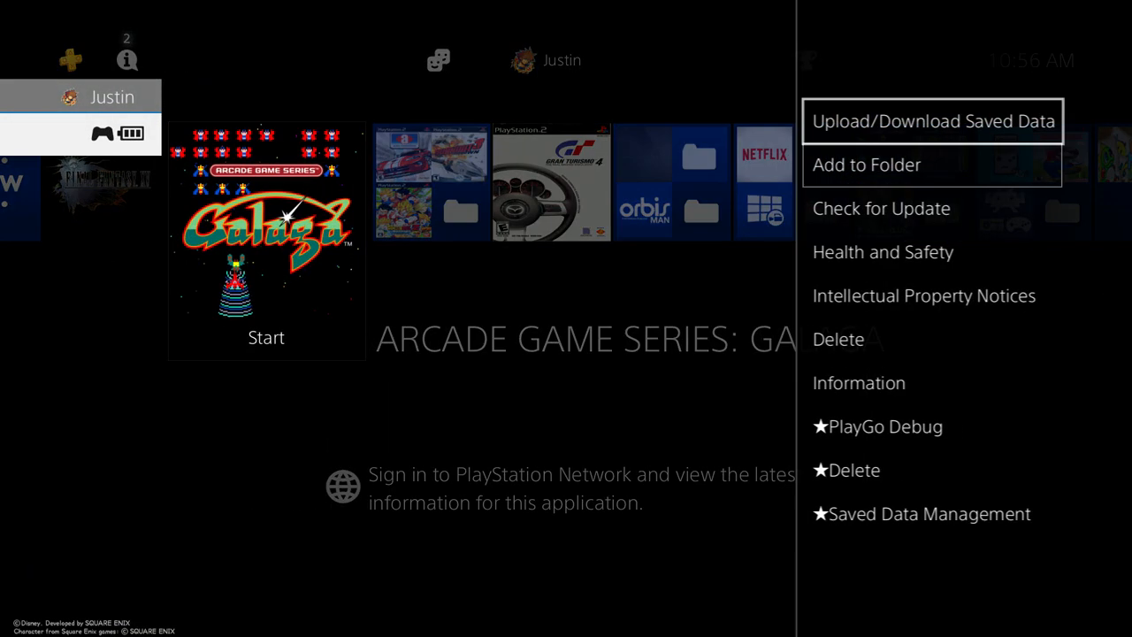
key("Down")
key("Down")
key("Down")
key("Down")
key("Down")
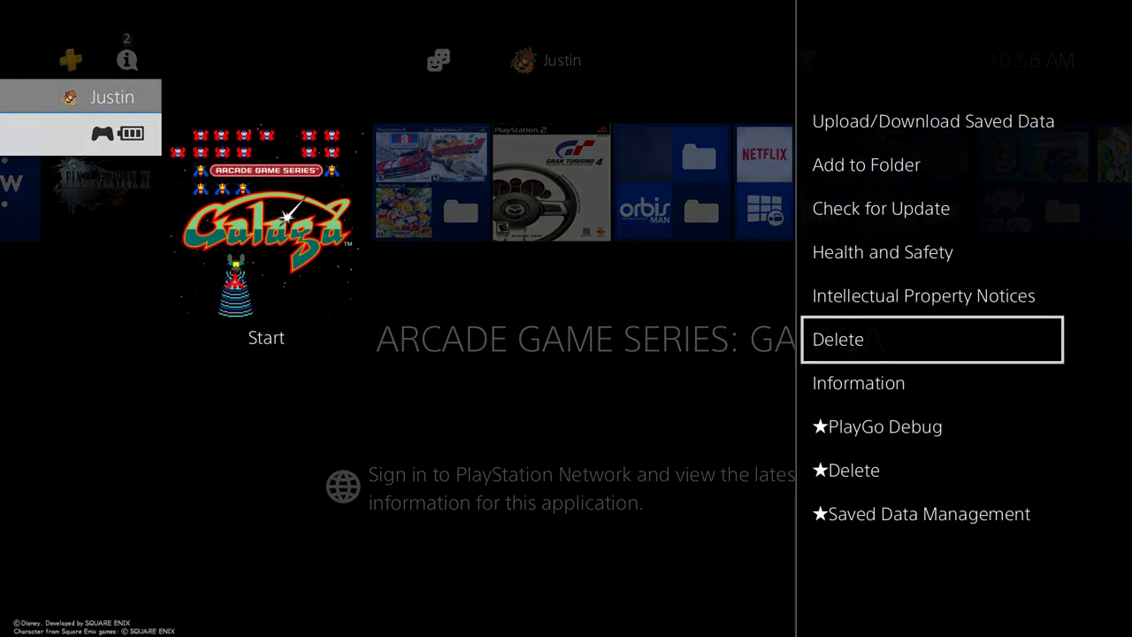
key("Return")
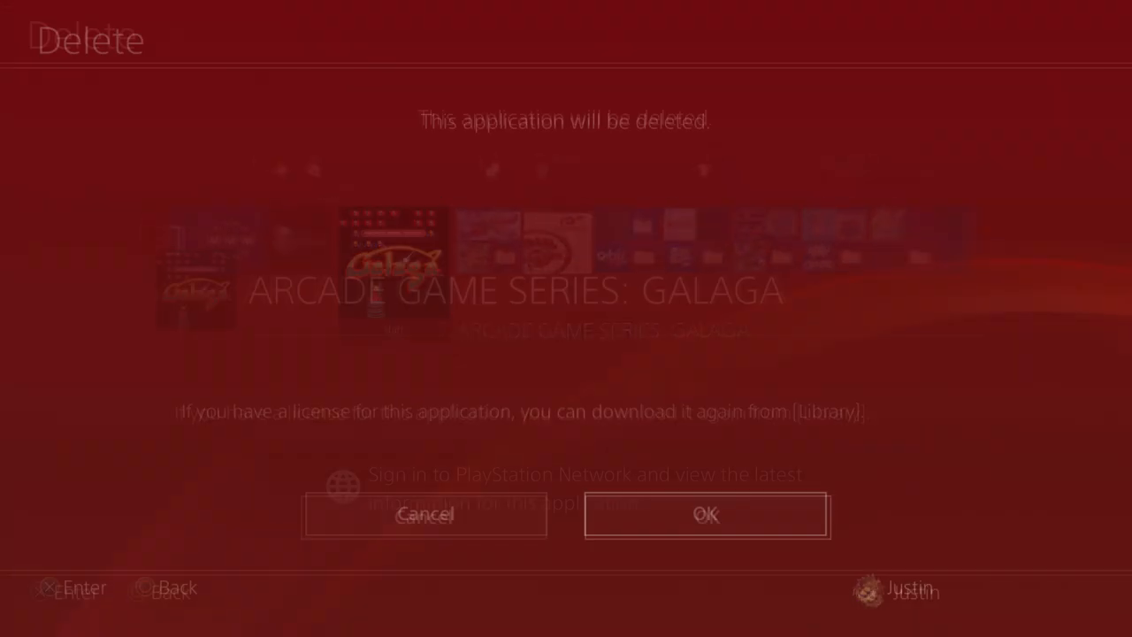
key("Return")
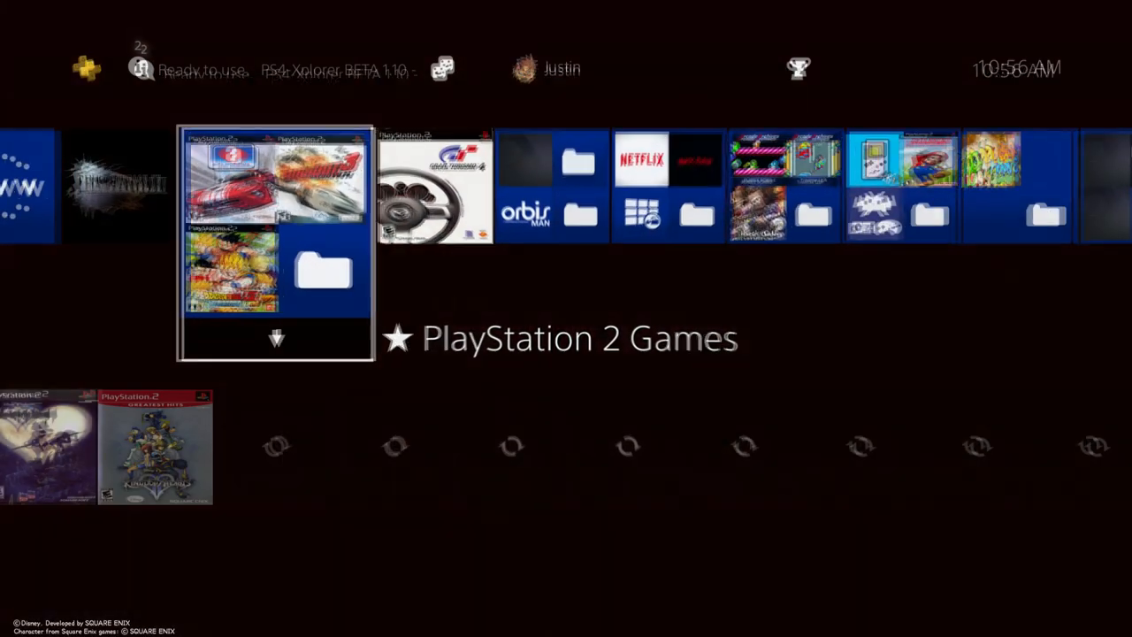
Navigate Settings > Debug Settings > Game to reach the Package Installer
key("Up")
key("Left")
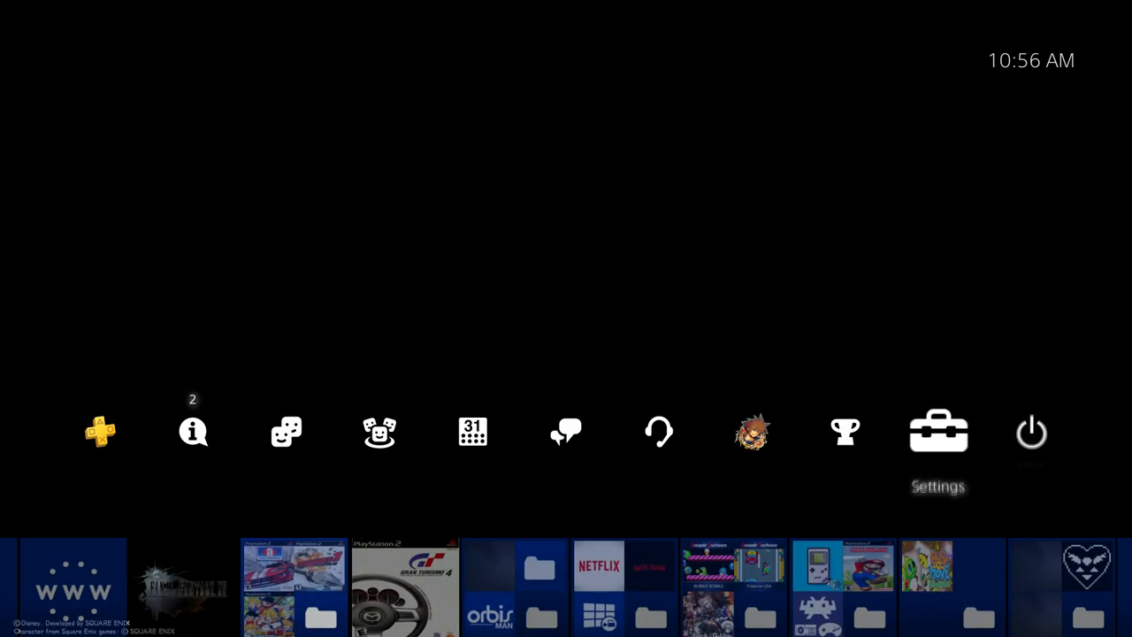
key("Return")
key("Down")
key("Down")
key("Down")
key("Down")
key("Down")
key("Down")
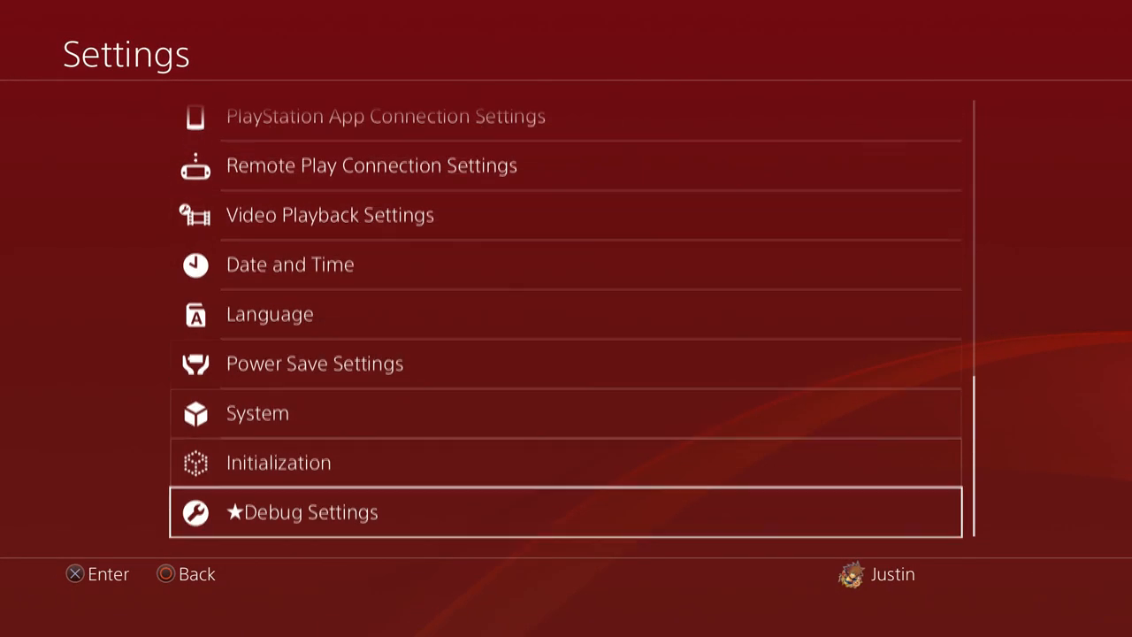
key("Return")
key("Down")
key("Up")
key("Return")
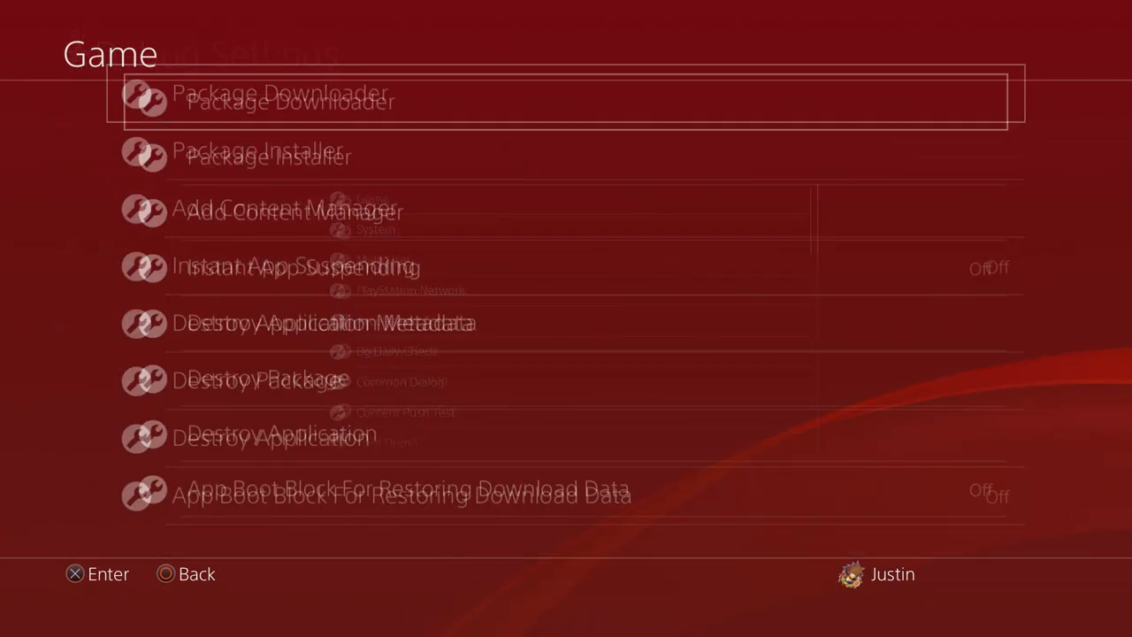
key("Down")
key("Return")
key("Down")
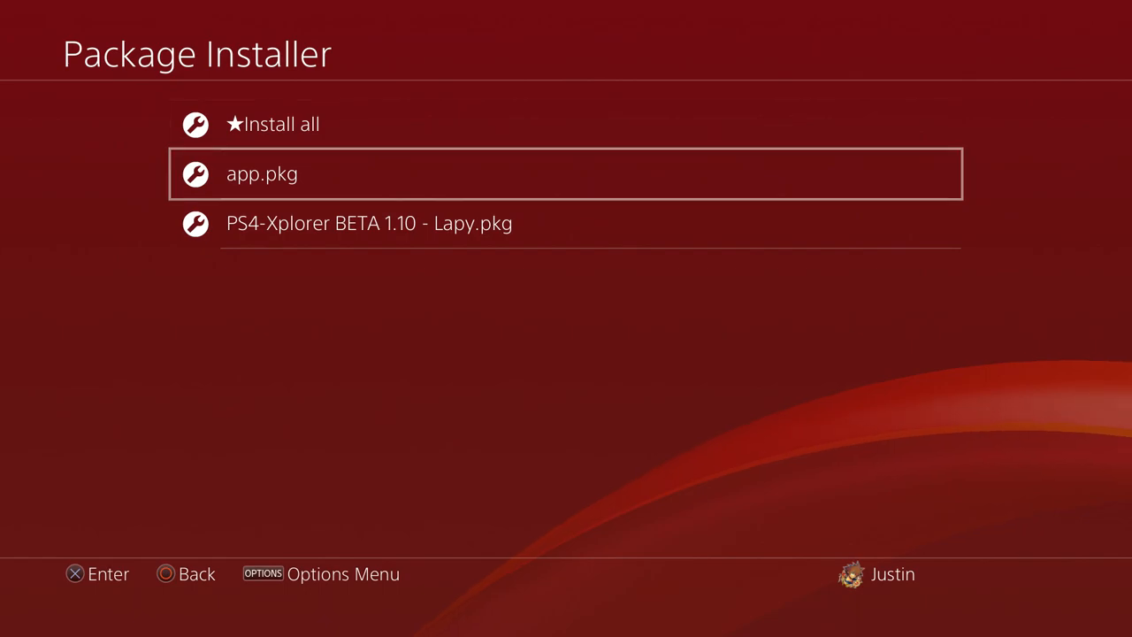
Install app.pkg from the USB drive and return to Galaga on the home screen
key("Return")
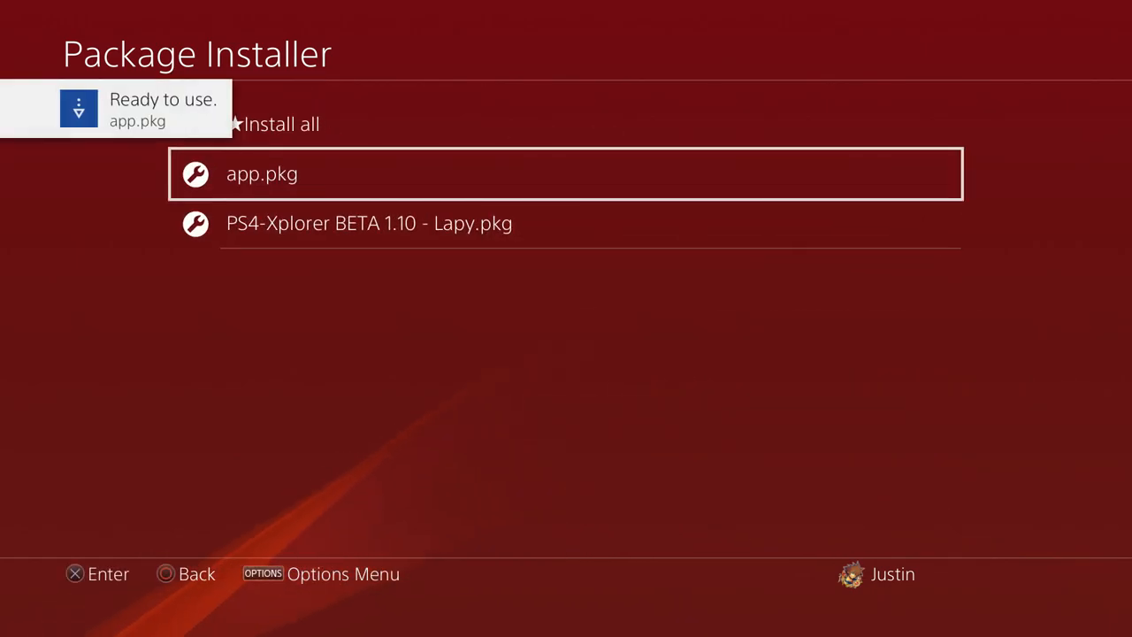
key("super")
Launch the reinstalled Galaga, postpone the system update and start a game
key("Return")
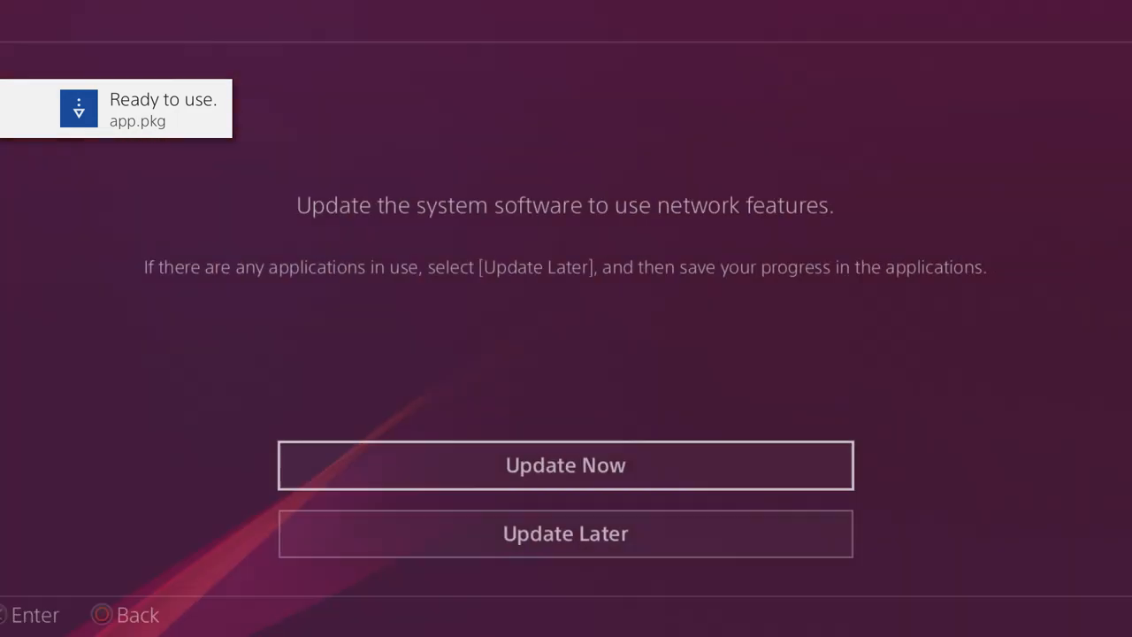
key("Down")
key("Return")
key("Return")
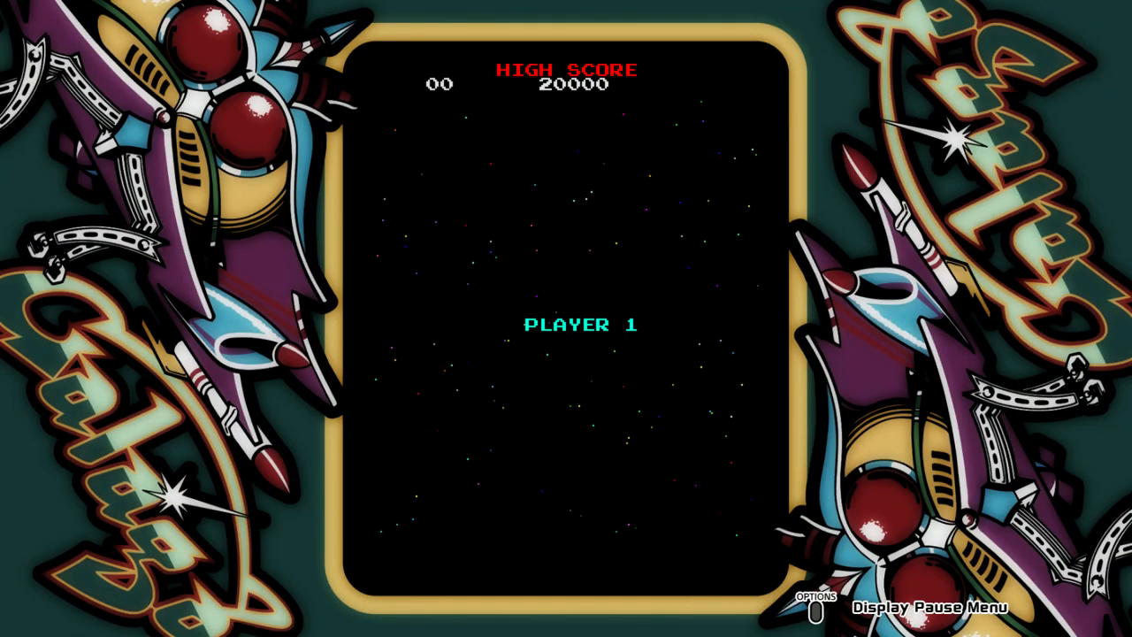
key("Escape")
key("Escape")
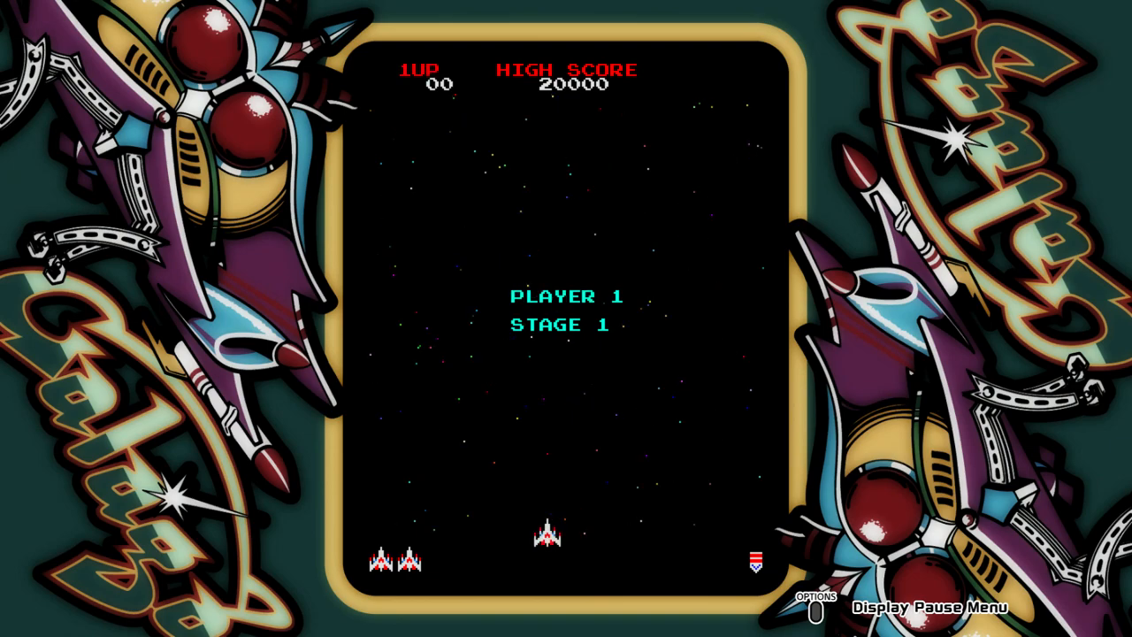
Play stage 1, moving the ship and shooting enemies to reach a score of 250
key("Right")
key("Right")
key("Right")
key("Left")
key("Left")
key("Left")
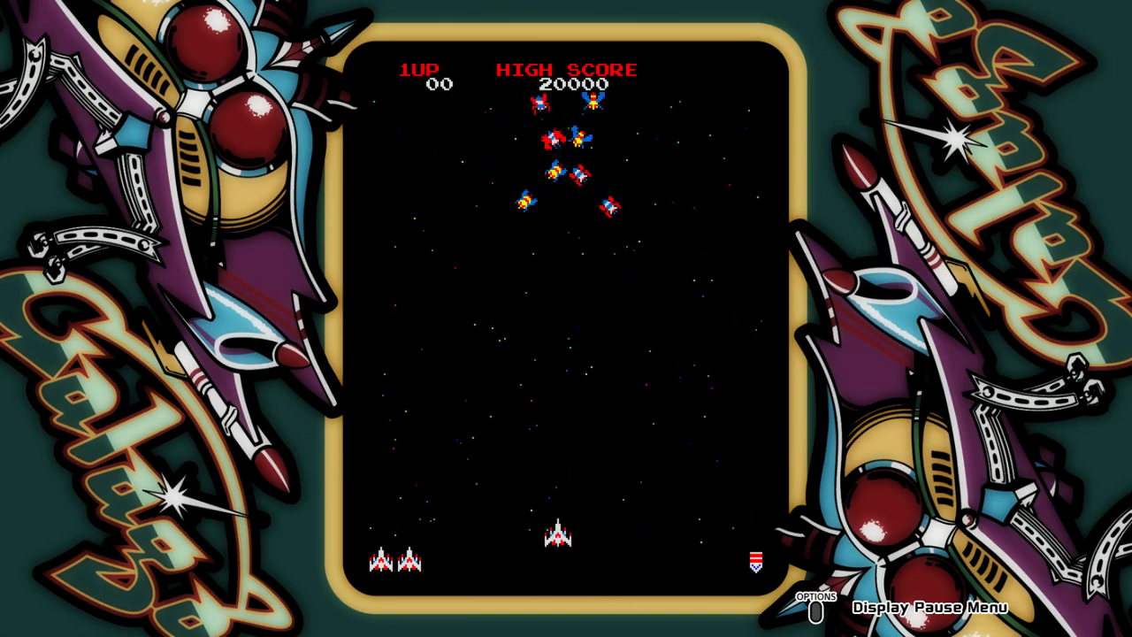
key("Left")
key("Left")
key("space")
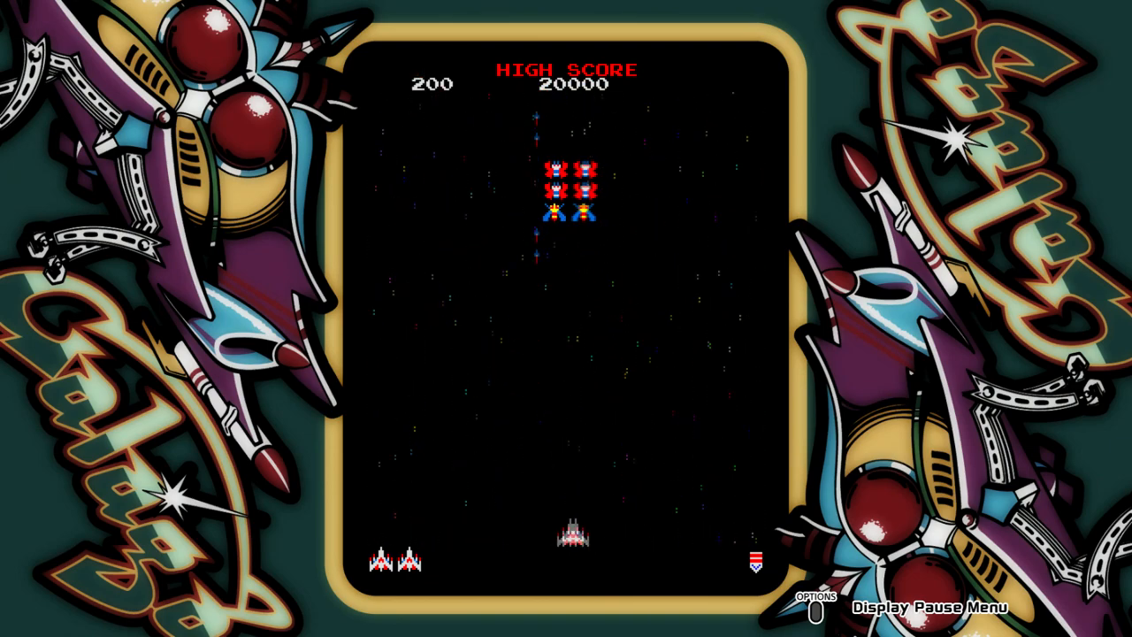
key("Right")
key("Right")
key("space")
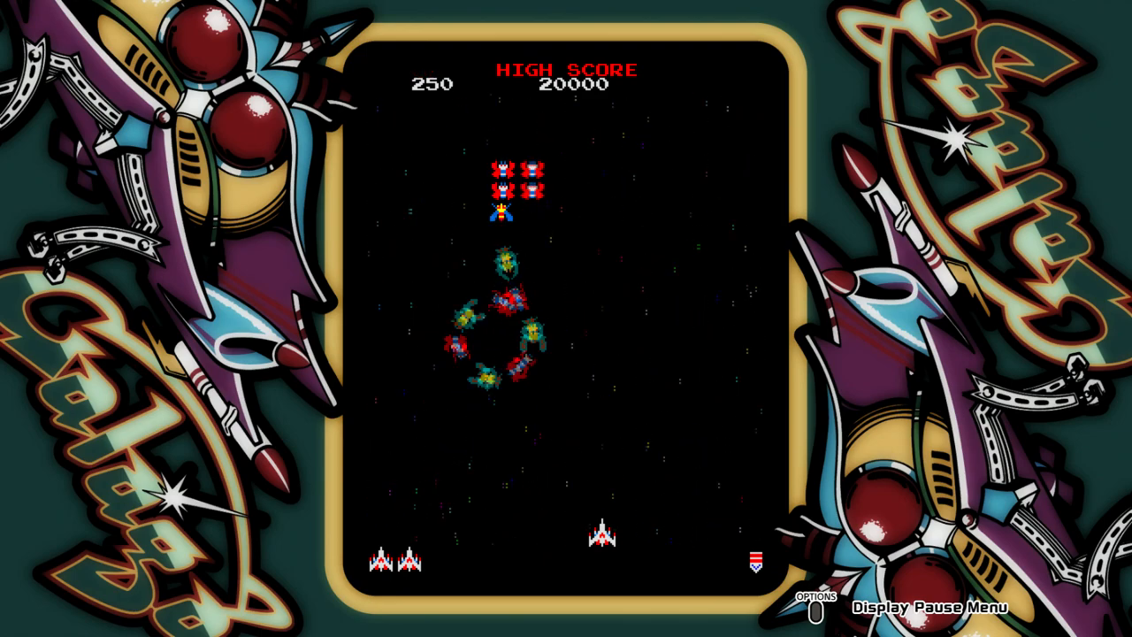